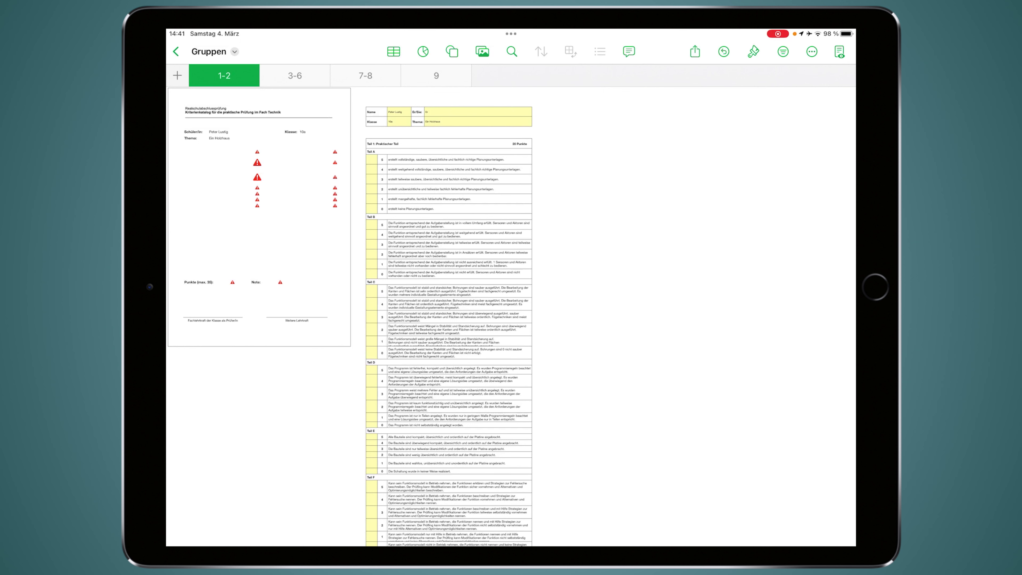
Step: Tick the criteria in A4, A14 and A20 with an x
click(370, 169)
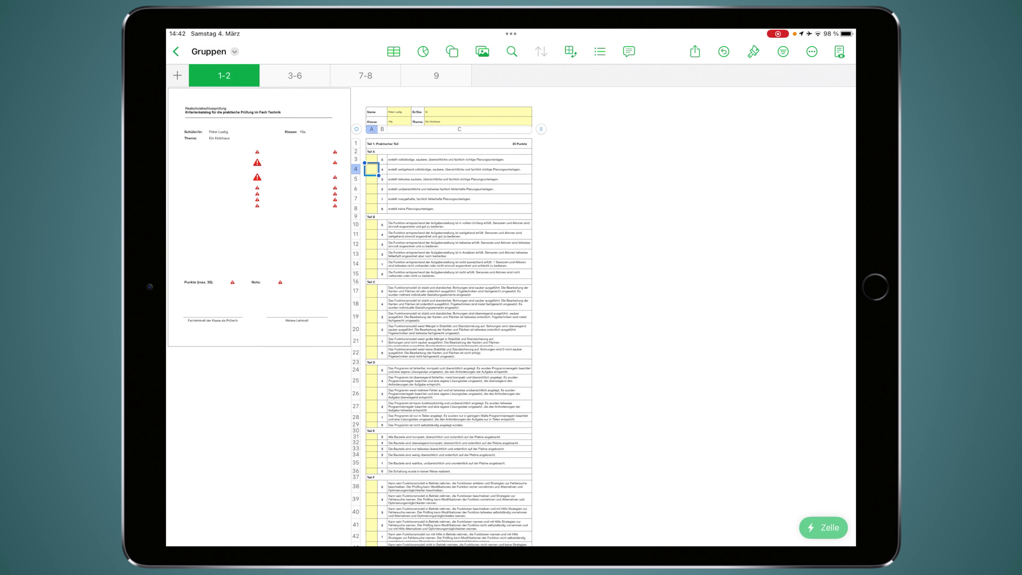
text(x)
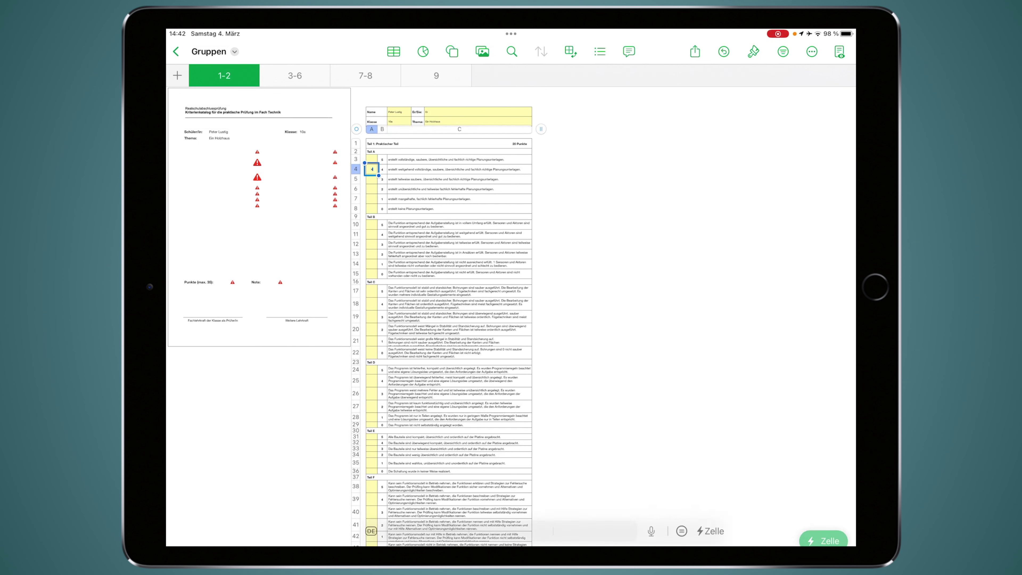
click(371, 263)
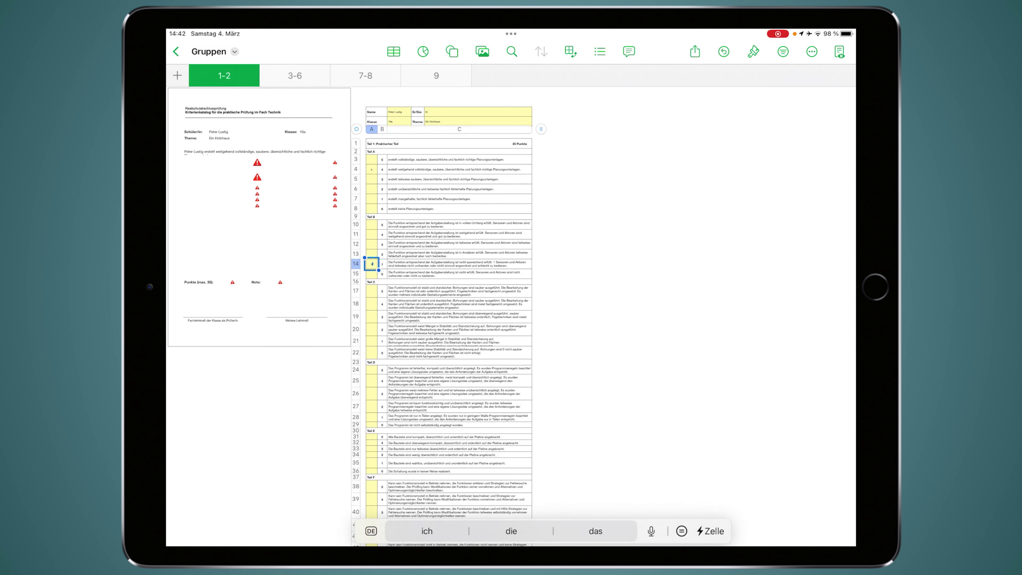
text(x)
click(371, 328)
text(x)
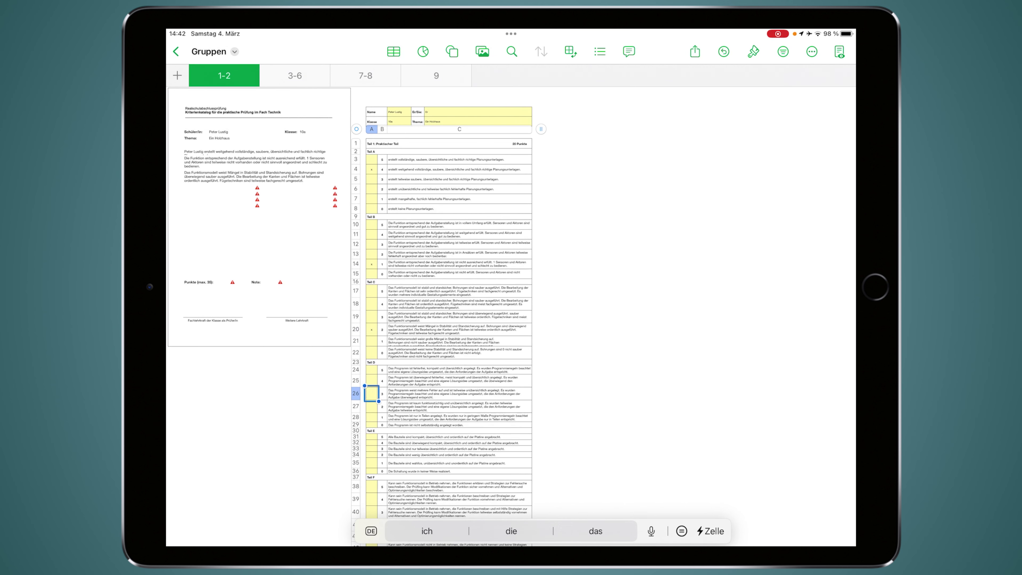
Step: Tick the criteria in A26, A31, A41 and A45, giving 22 points and grade 2,9
scroll(448, 302, down, 2)
click(371, 330)
text(x)
click(371, 373)
text(x)
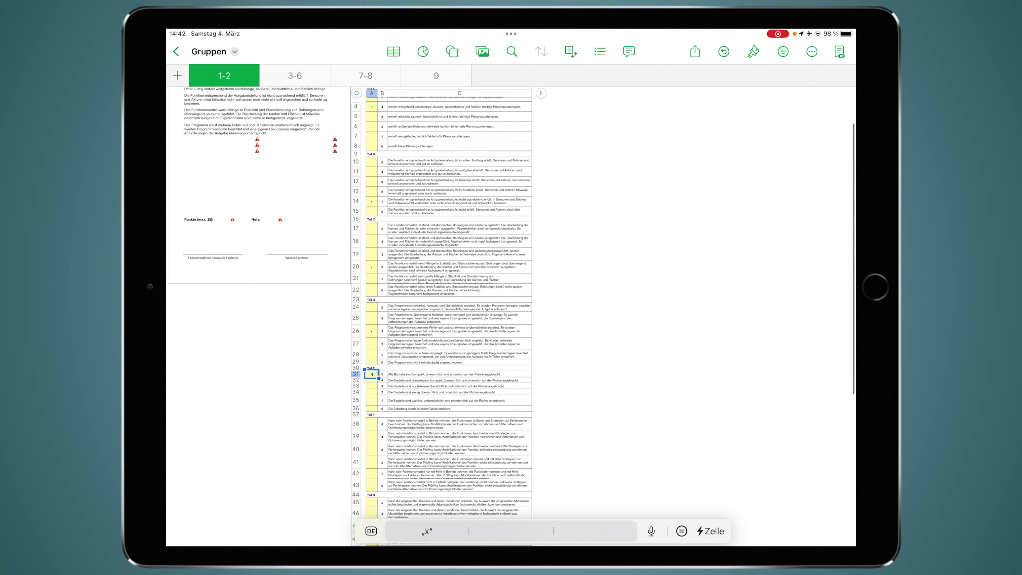
click(371, 462)
scroll(448, 302, down, 3)
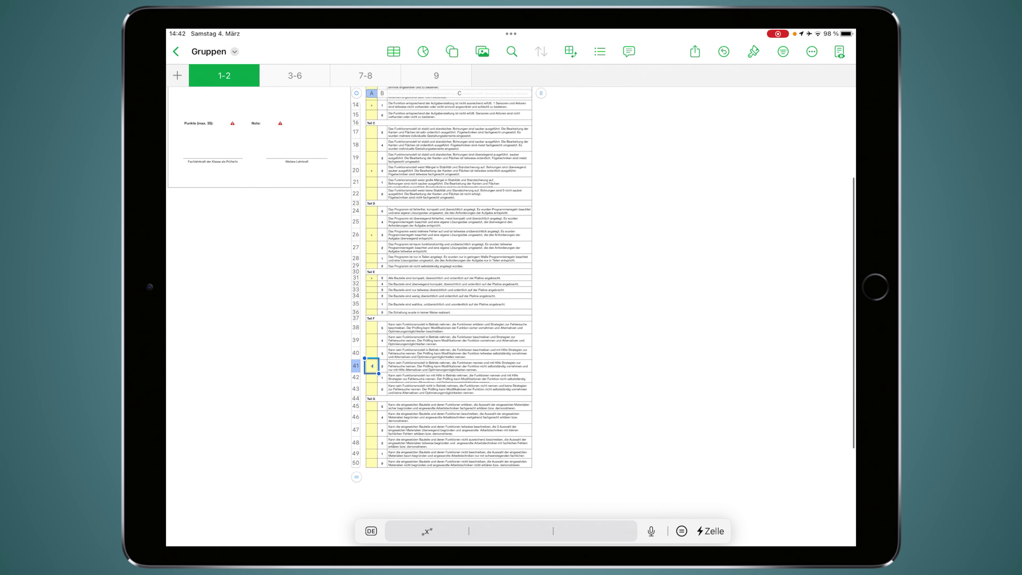
click(371, 405)
text(x)
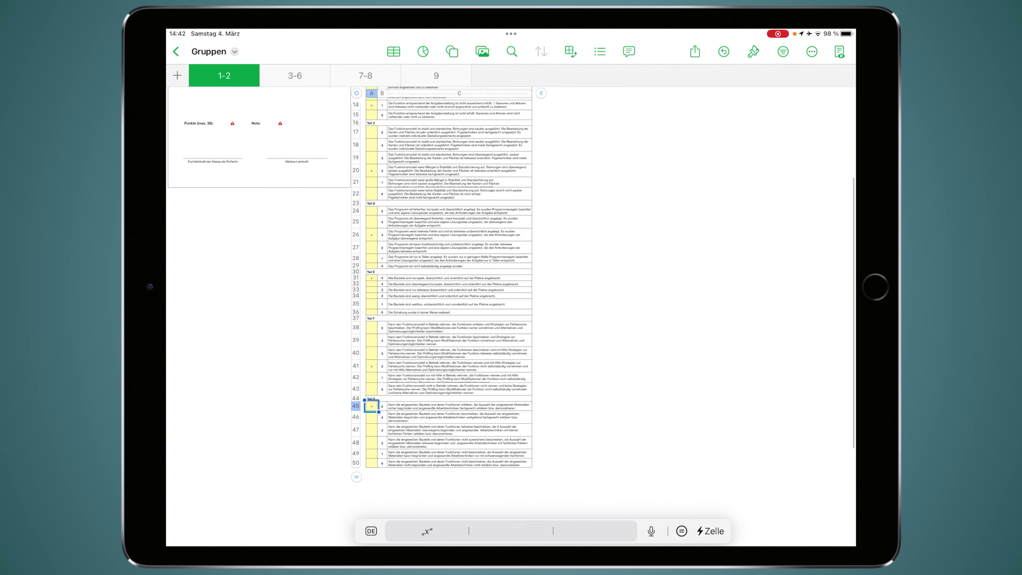
scroll(448, 314, up, 10)
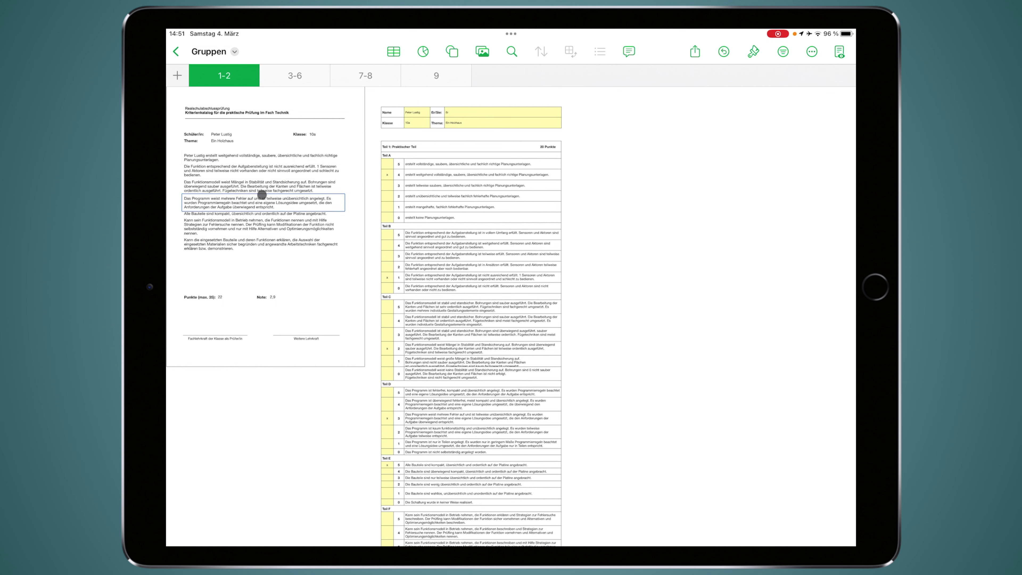
click(280, 160)
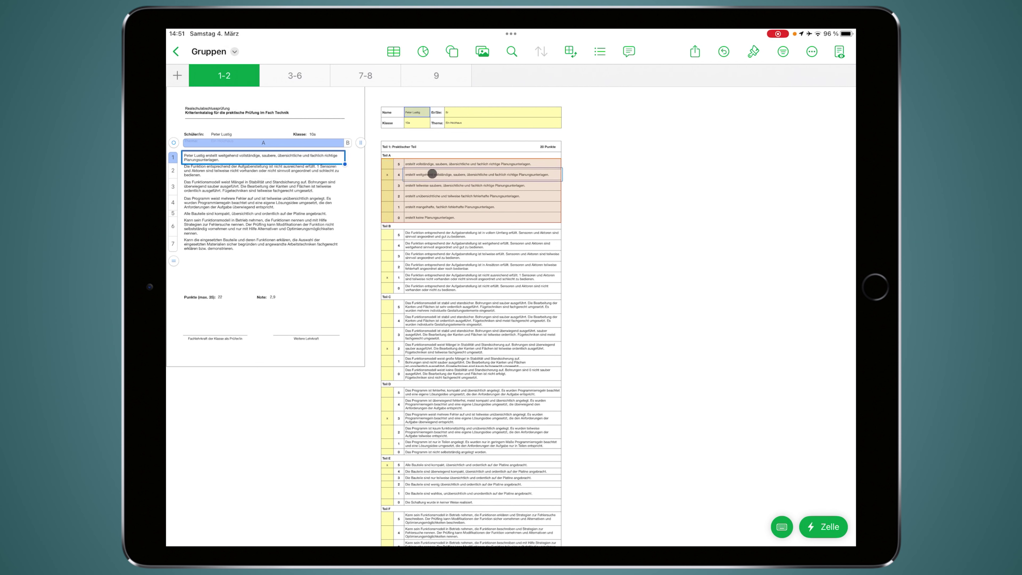
click(320, 161)
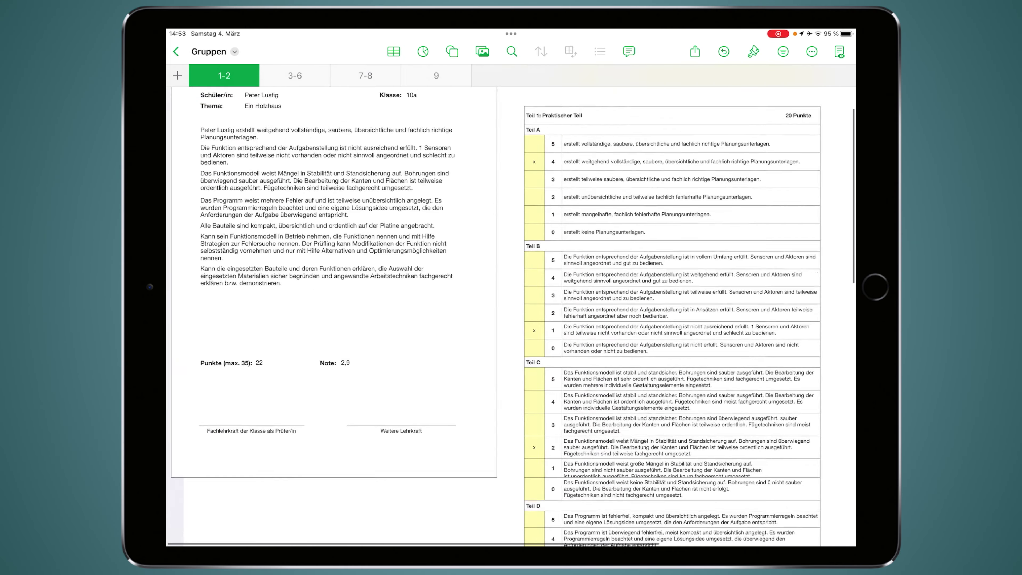
scroll(511, 316, up, 3)
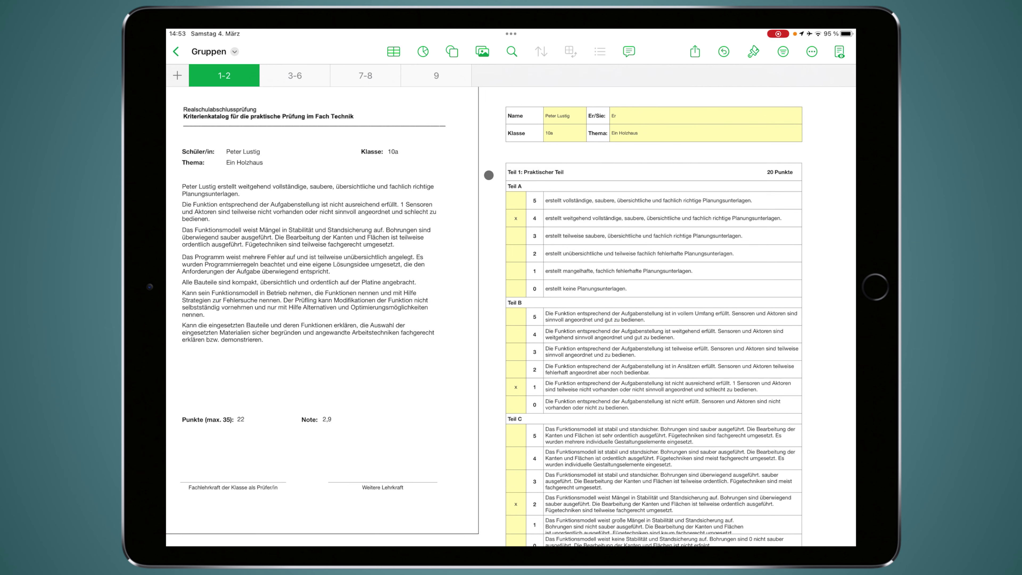
Step: Set the white page object's size to width 210 and height 297
scroll(489, 175, down, 5)
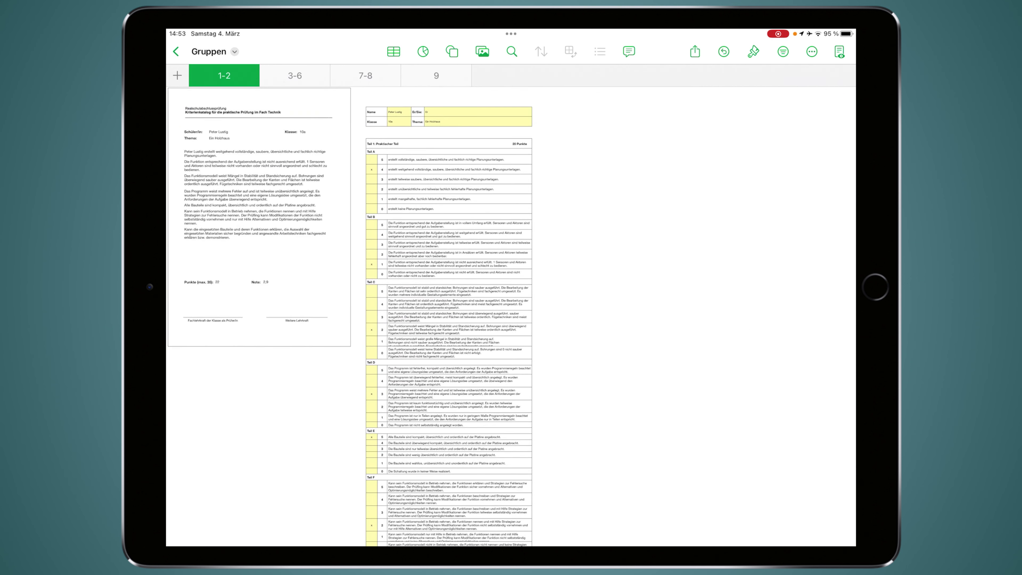
click(259, 217)
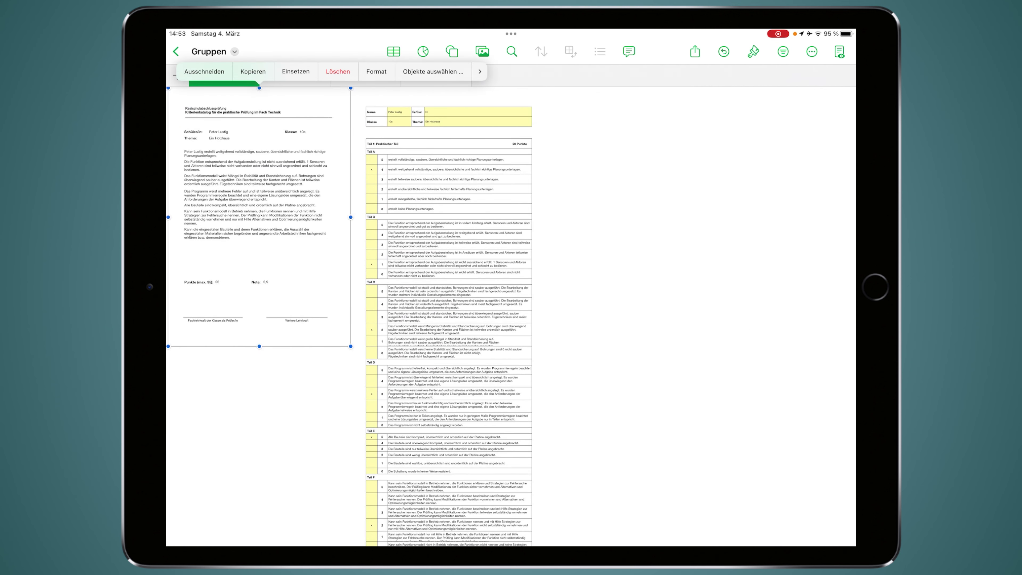
click(376, 71)
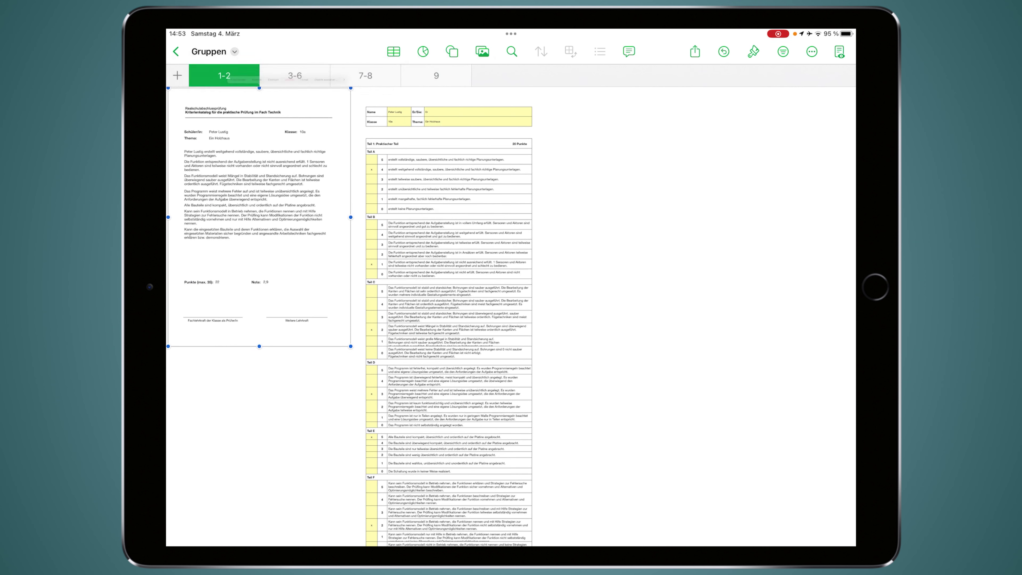
click(736, 165)
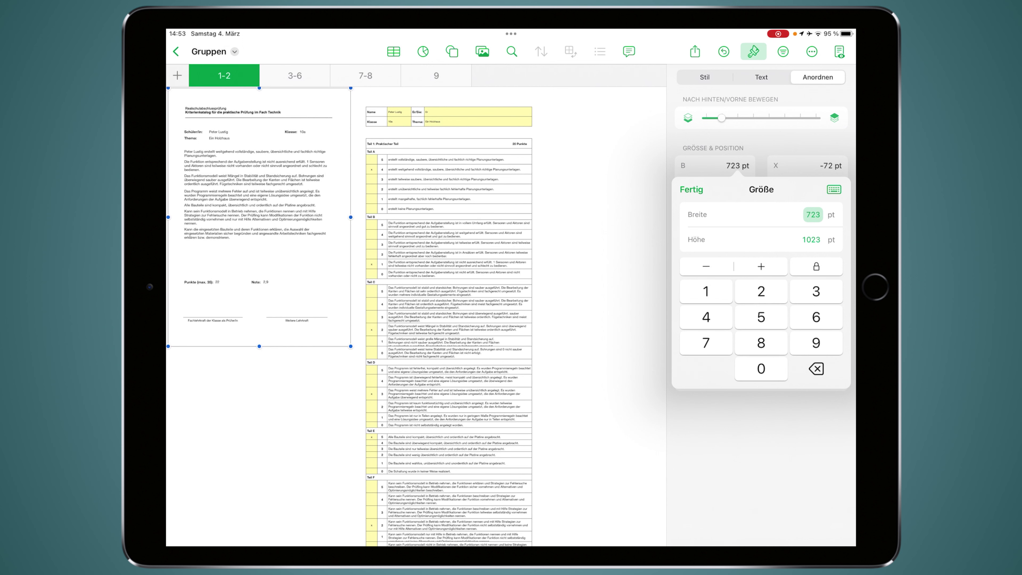
text(21)
text(0)
click(812, 239)
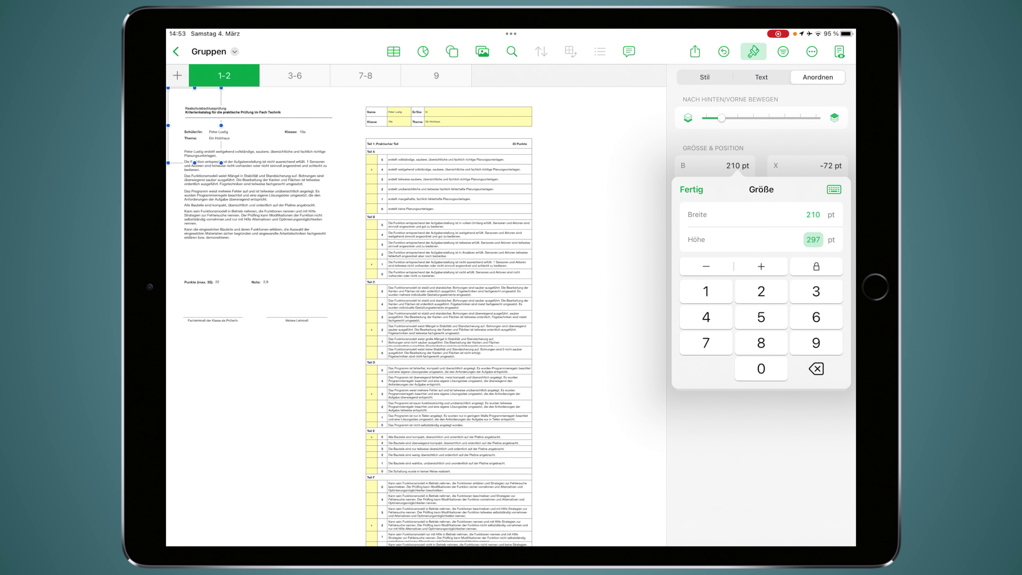
text(2)
text(97)
click(690, 189)
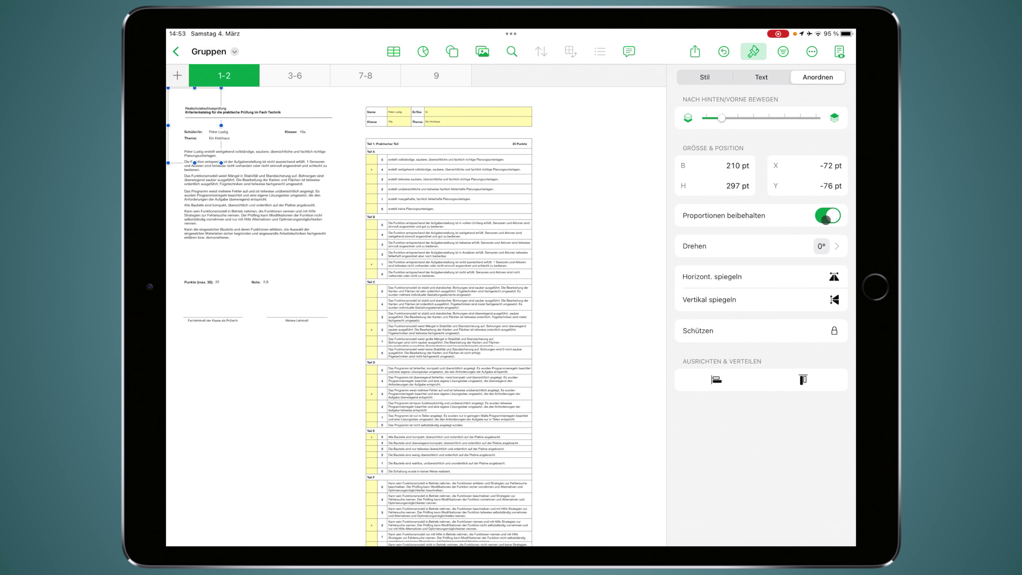
Step: Enlarge the page proportionally to about 693 × 980 pt so it covers the report
click(753, 51)
drag(221, 163, 343, 334)
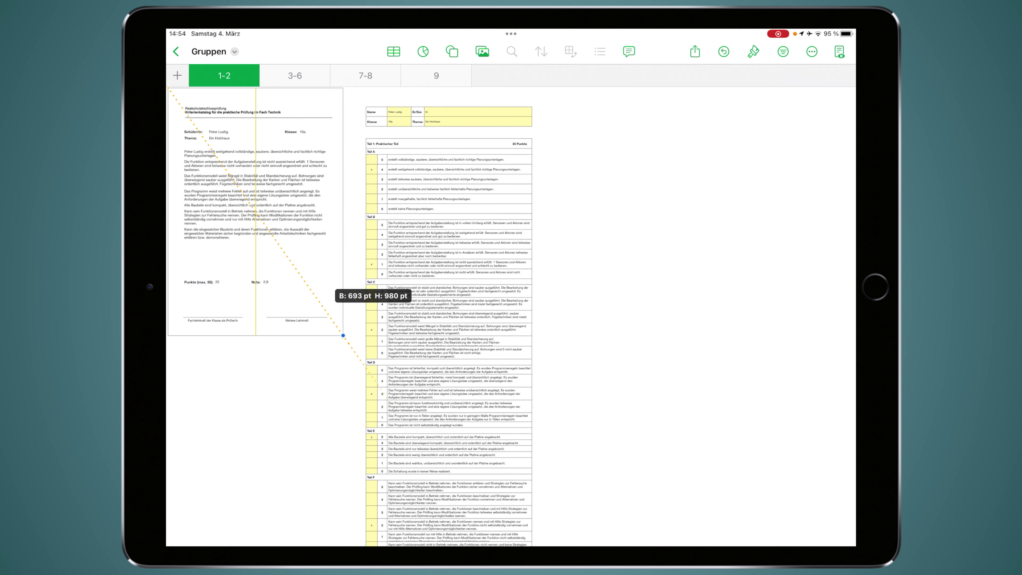
drag(343, 334, 346, 339)
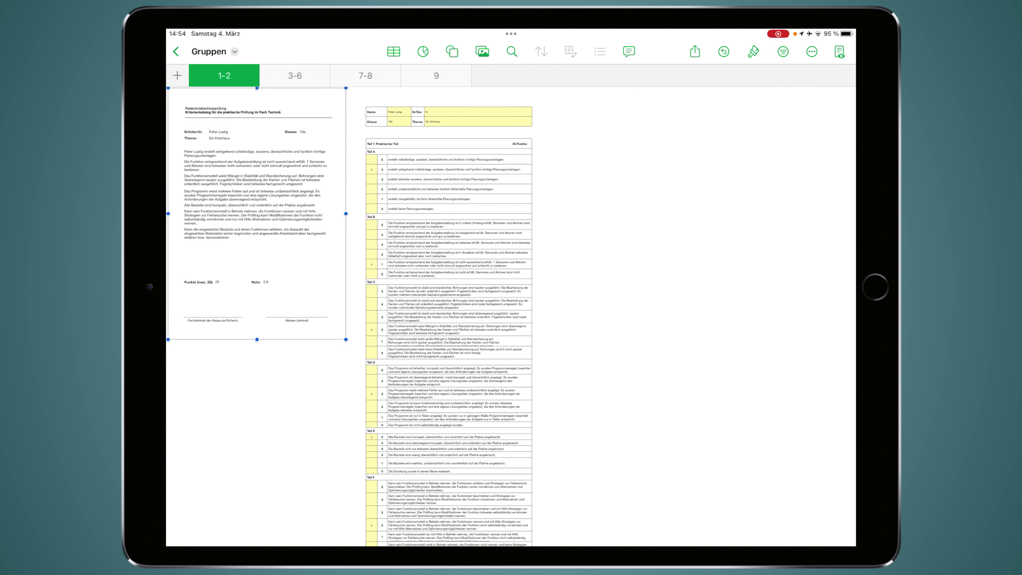
Step: Deselect the page object and open the Drucken print preview of the report
click(257, 213)
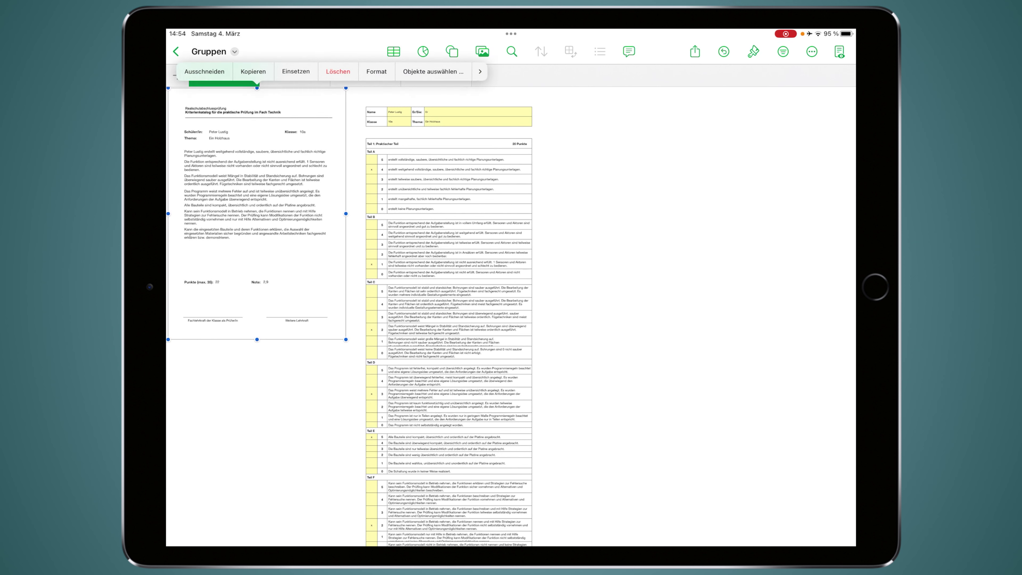
click(684, 321)
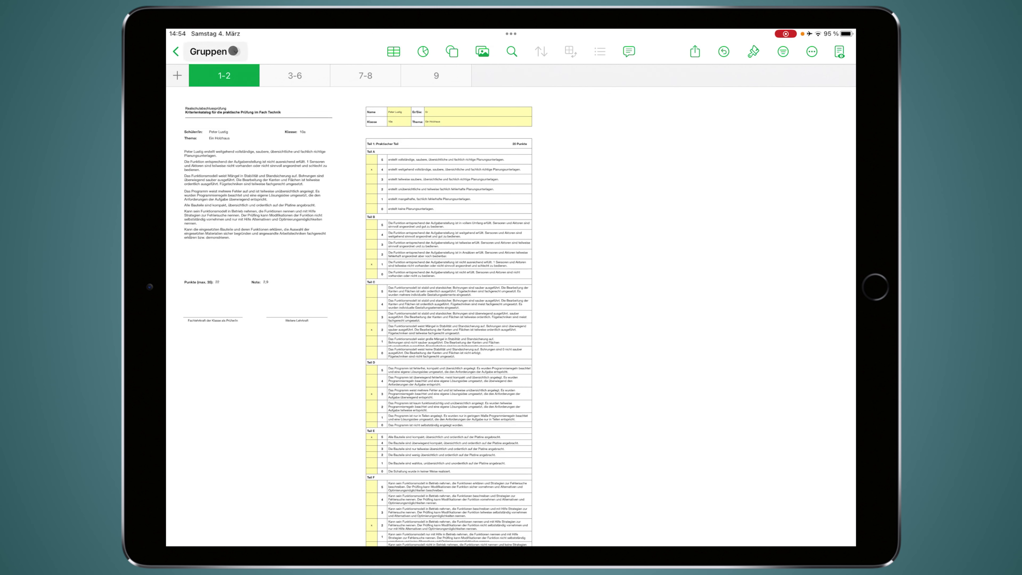
click(233, 51)
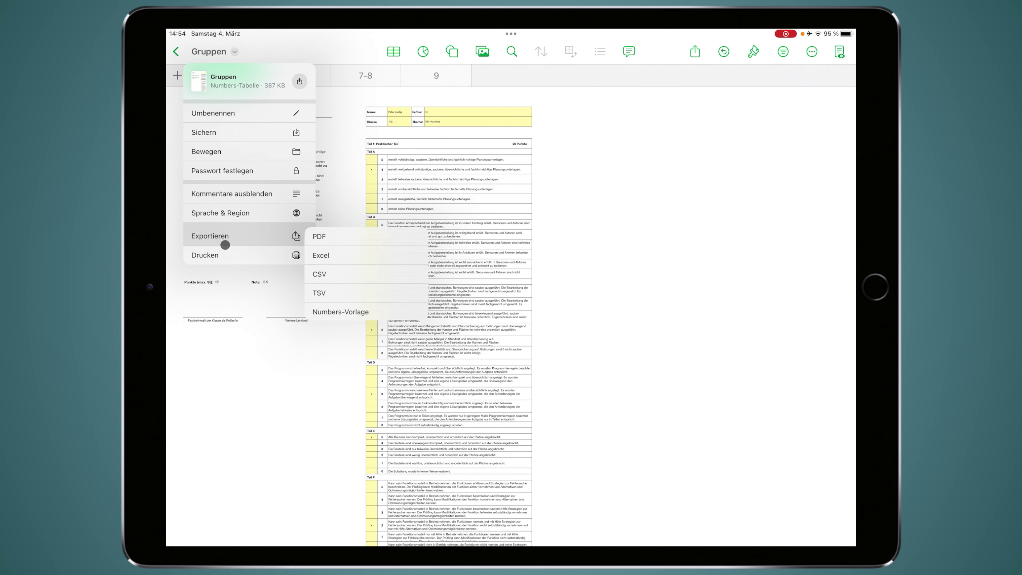
click(225, 254)
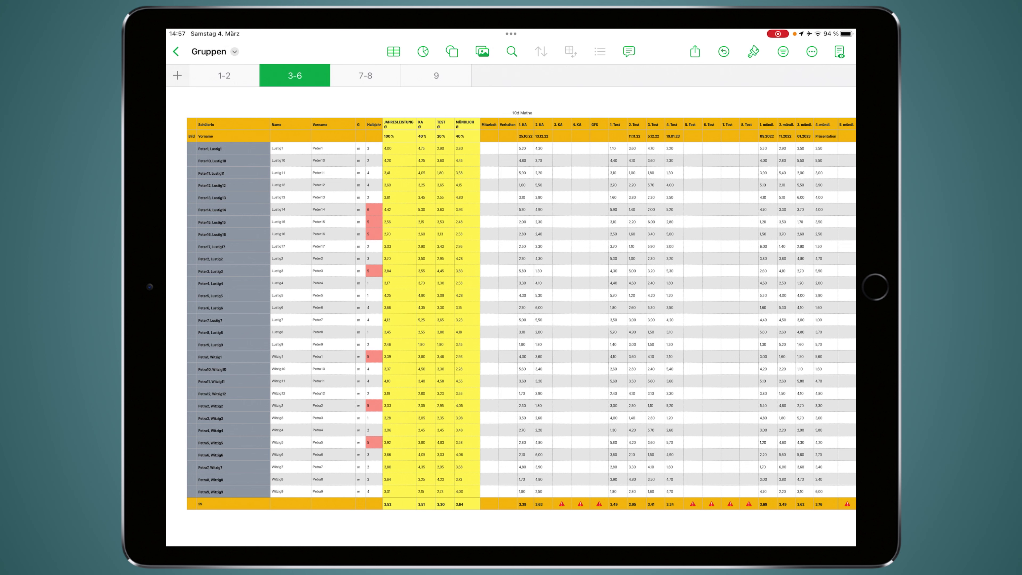
Step: Insert a Mittelwert formula in footer cell F32 averaging the Halbjahr column, showing 3,34
click(374, 124)
click(374, 98)
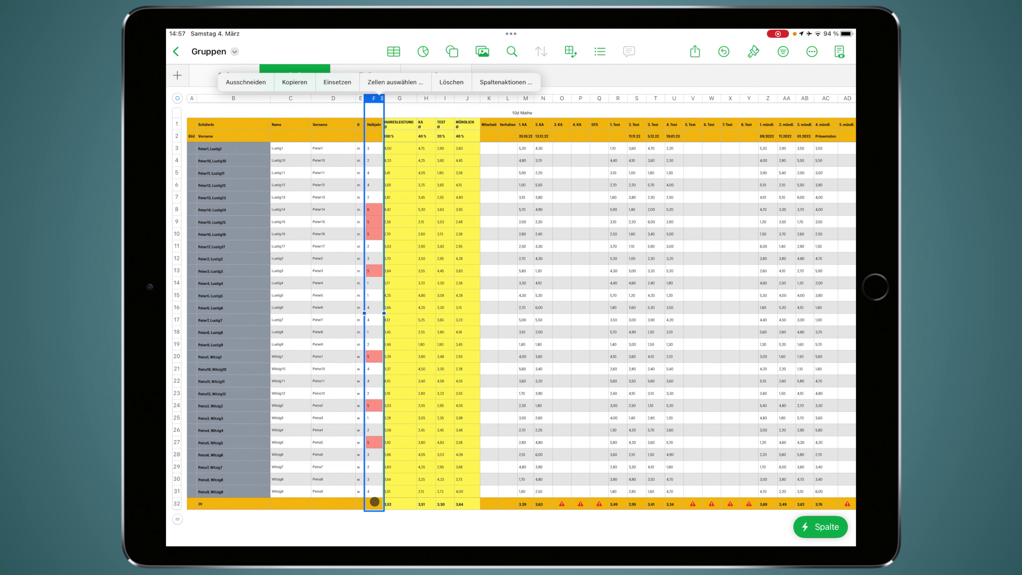
click(375, 501)
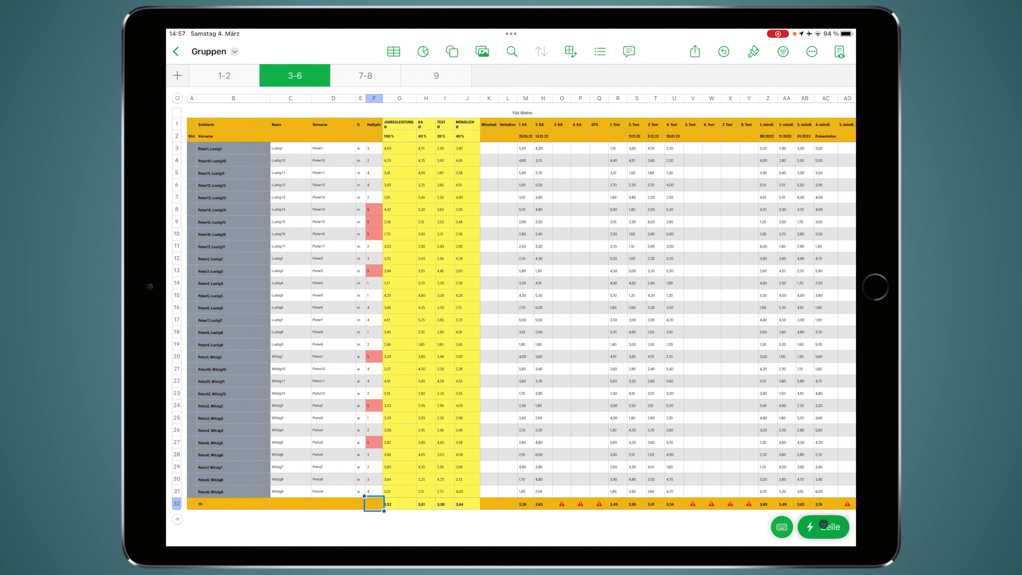
click(823, 524)
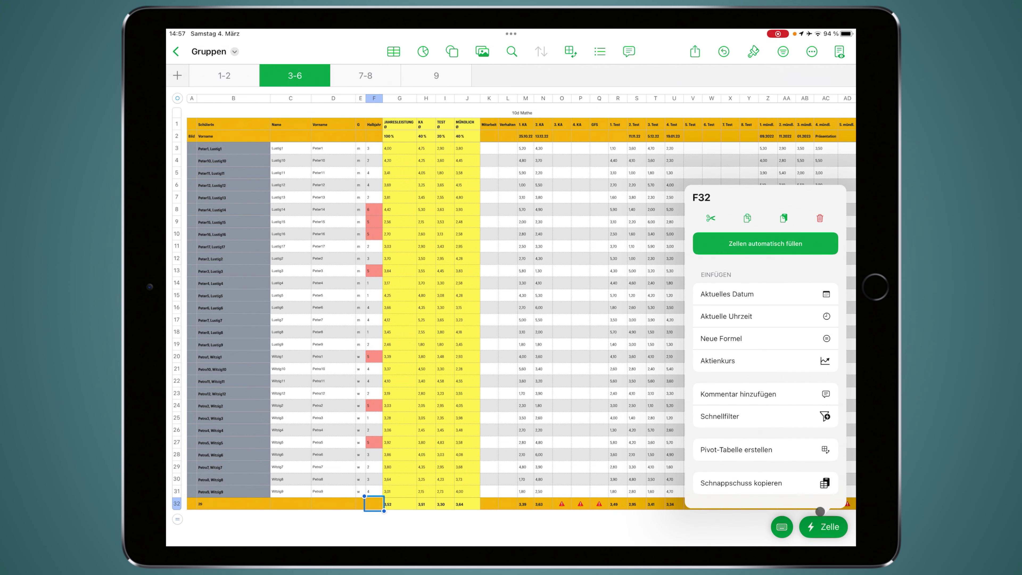
scroll(801, 449, down, 5)
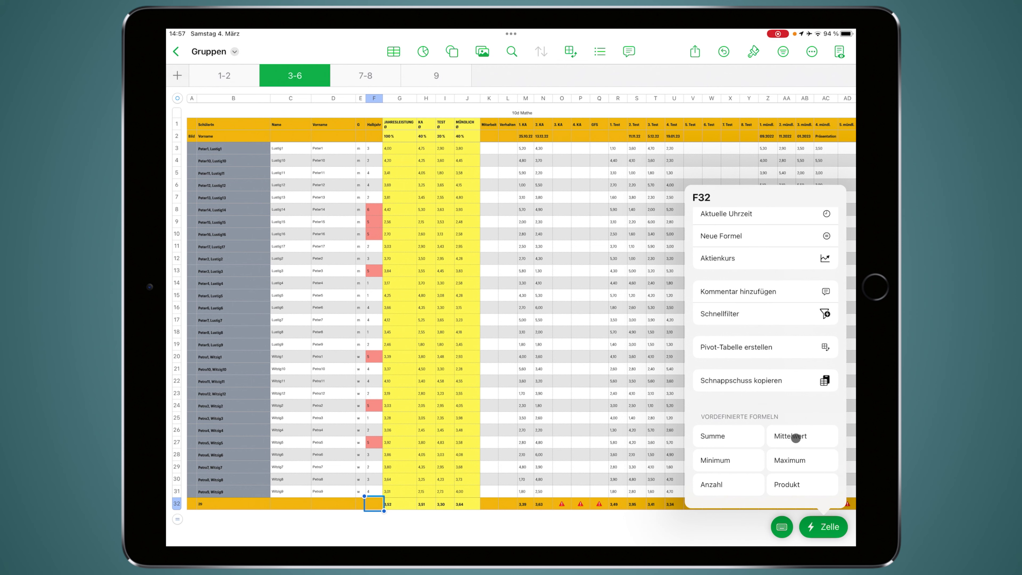
click(795, 437)
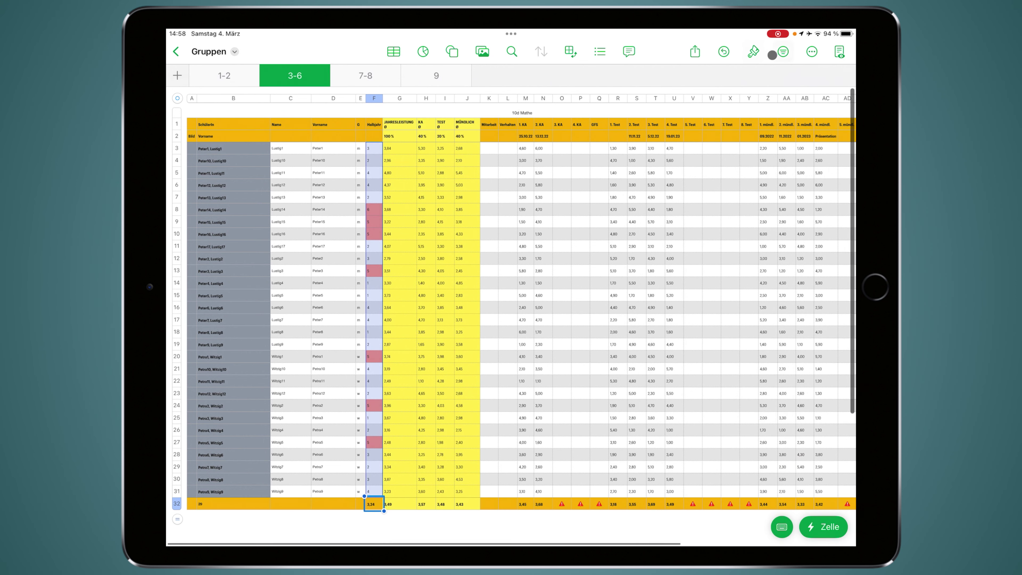
click(752, 52)
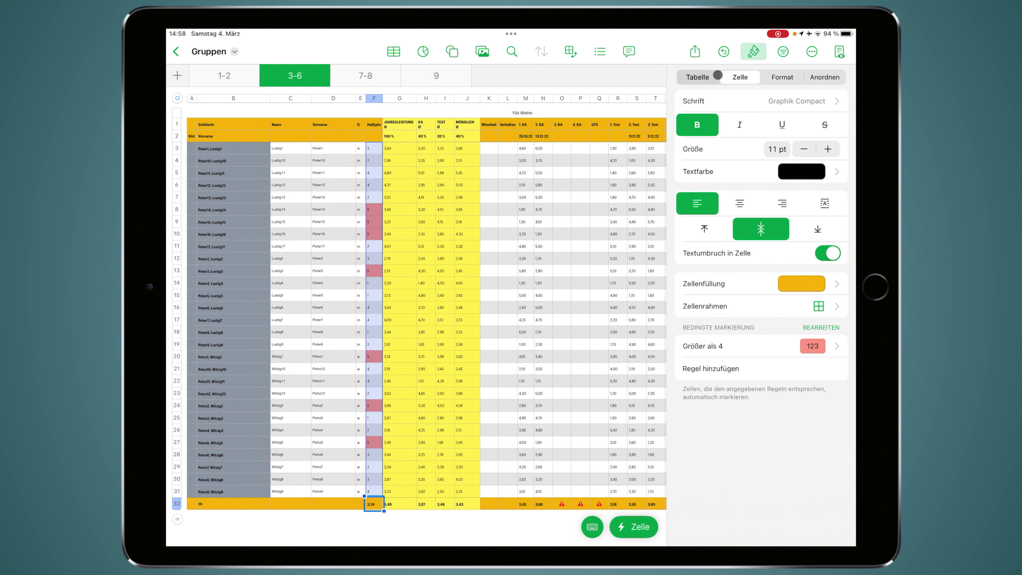
click(696, 78)
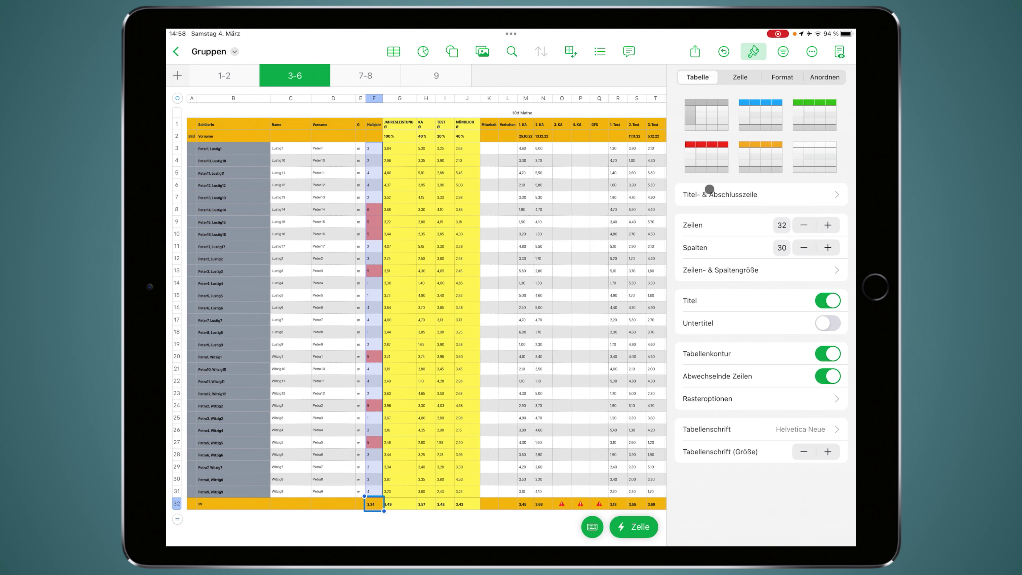
click(785, 198)
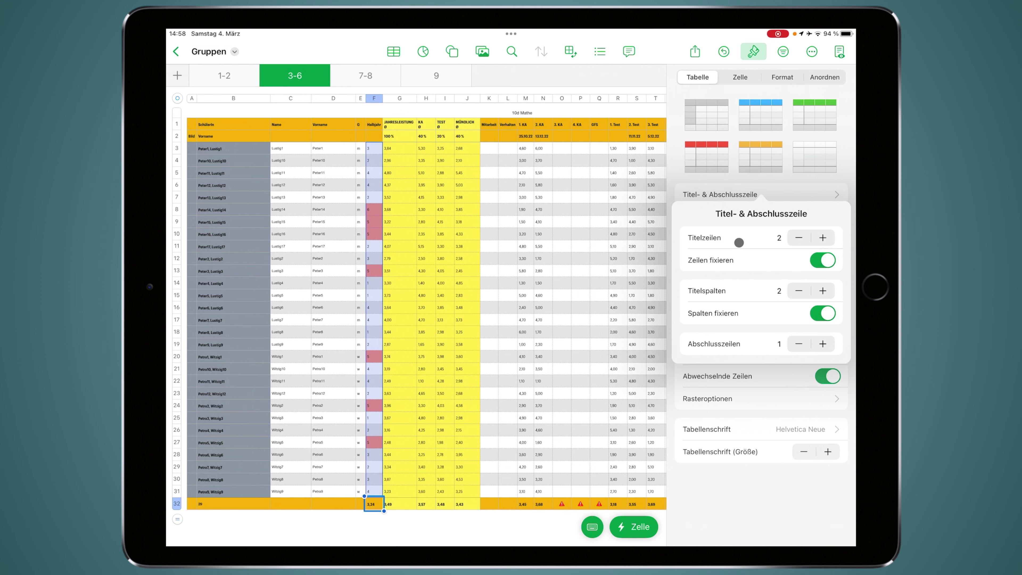
click(823, 240)
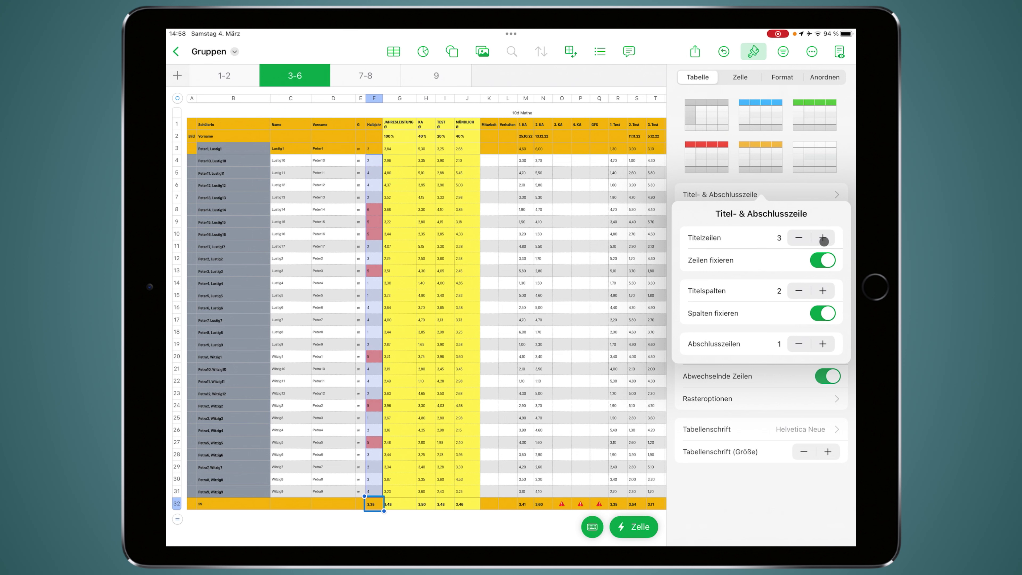
click(822, 241)
click(823, 241)
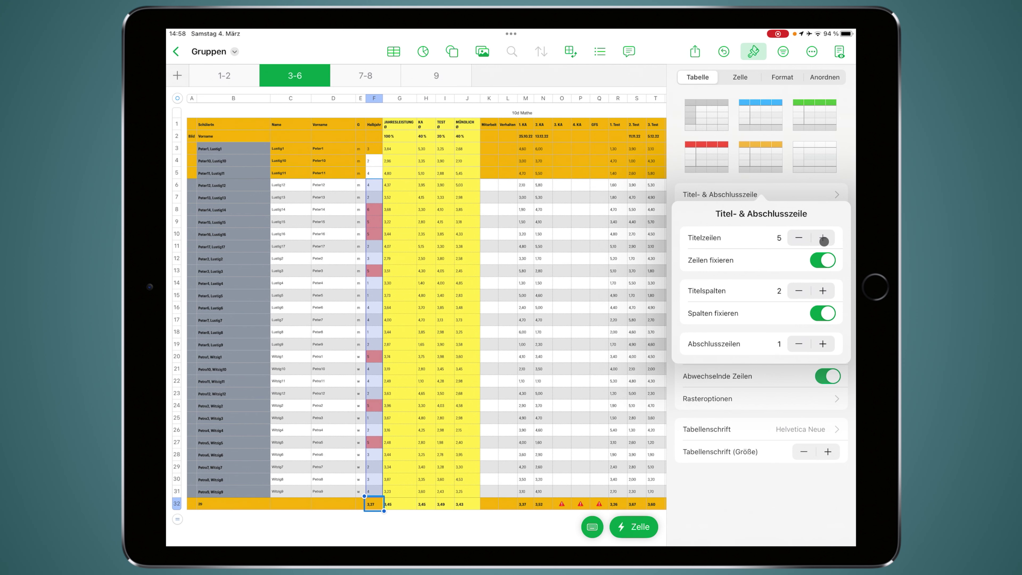
click(797, 238)
click(797, 237)
click(797, 237)
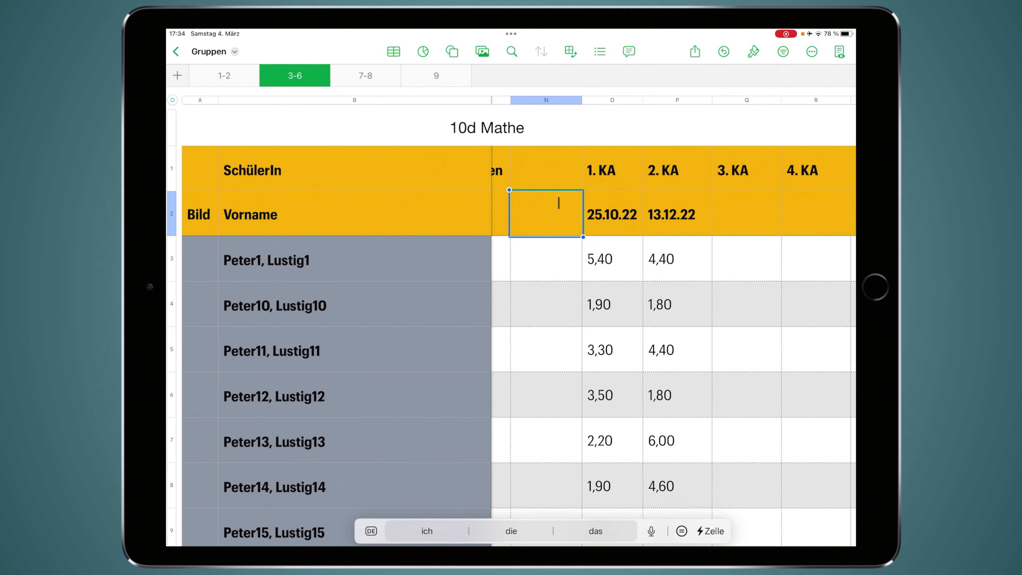
Step: Enter the formula =RUNDEN(O3;0) in cell N3
click(546, 258)
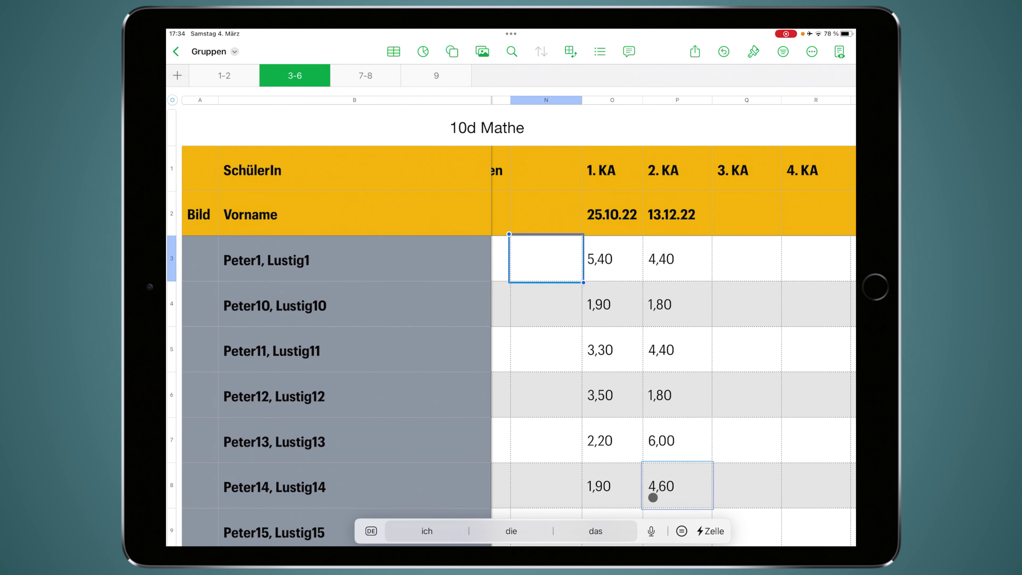
click(680, 531)
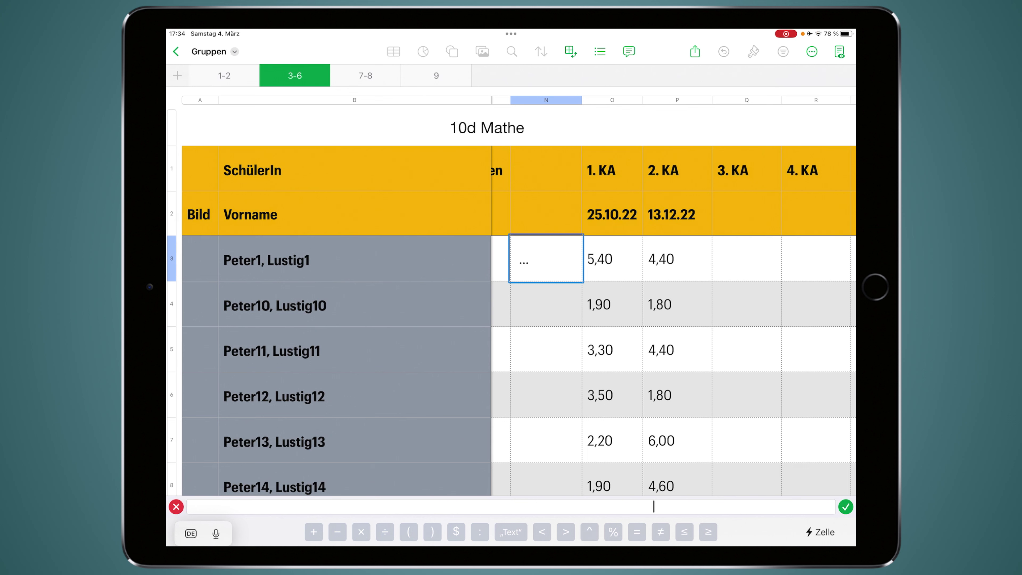
text(RU)
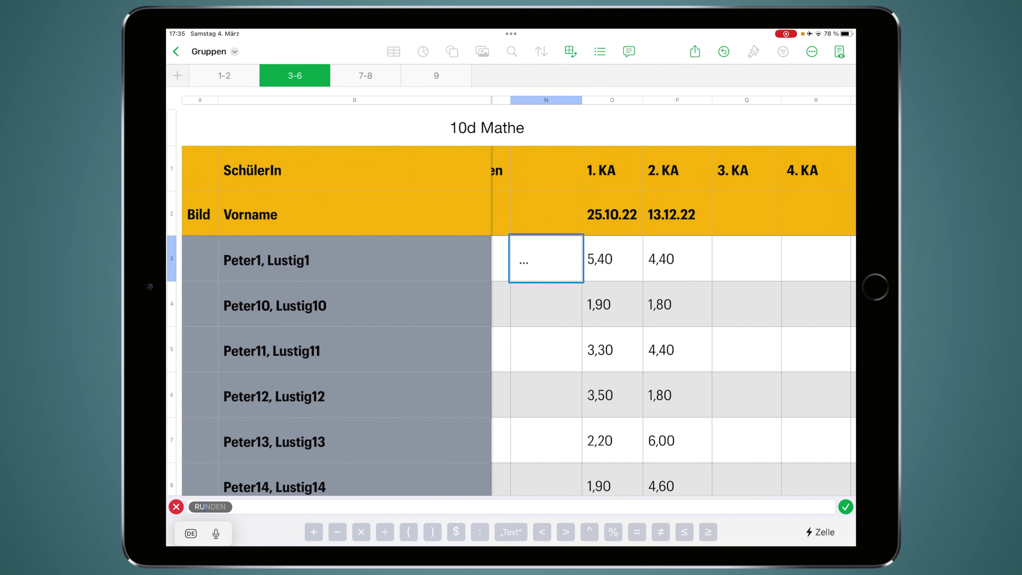
key(BackSpace)
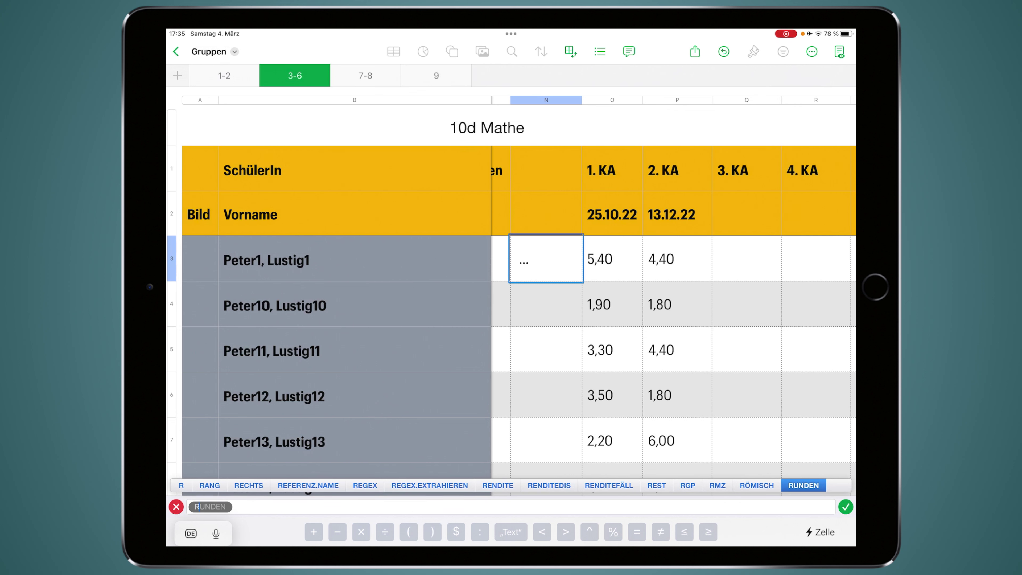
text(U)
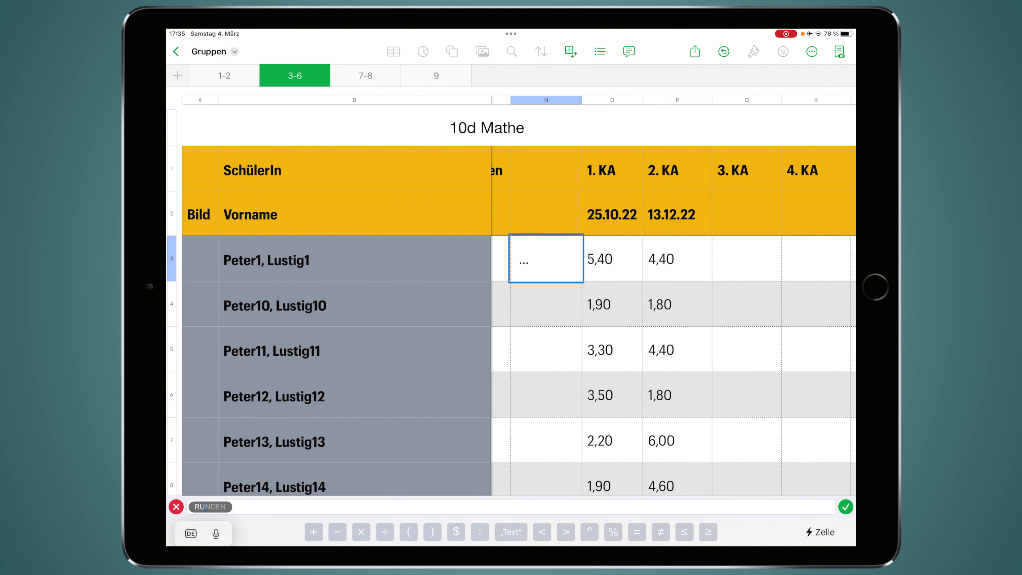
key(Return)
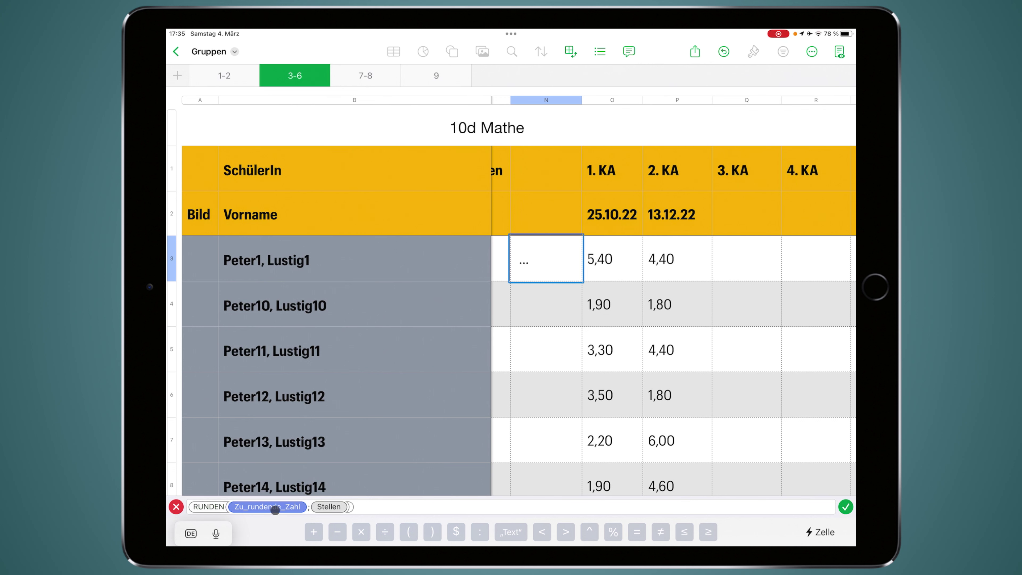
click(621, 267)
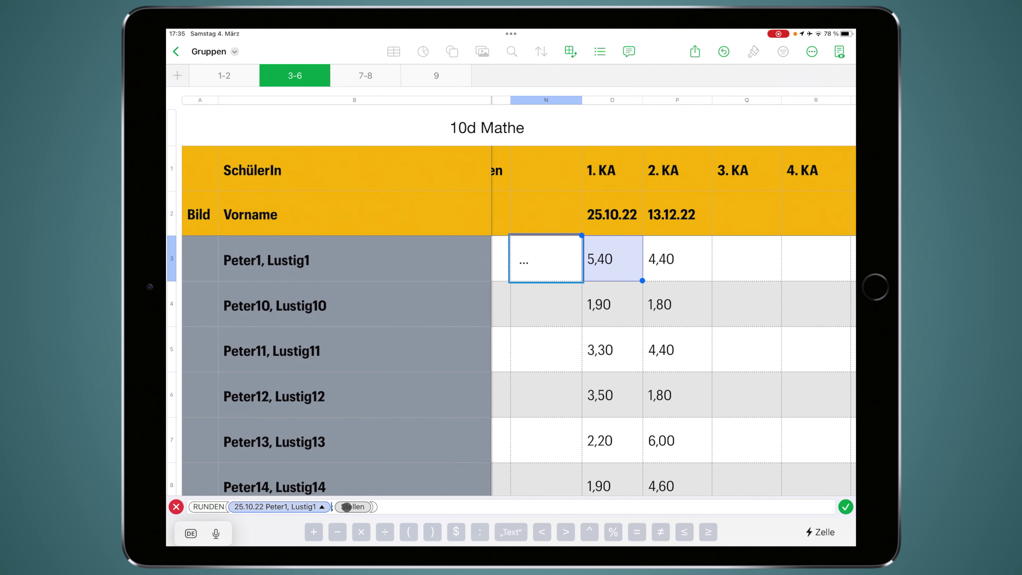
click(350, 506)
text(0)
key(Return)
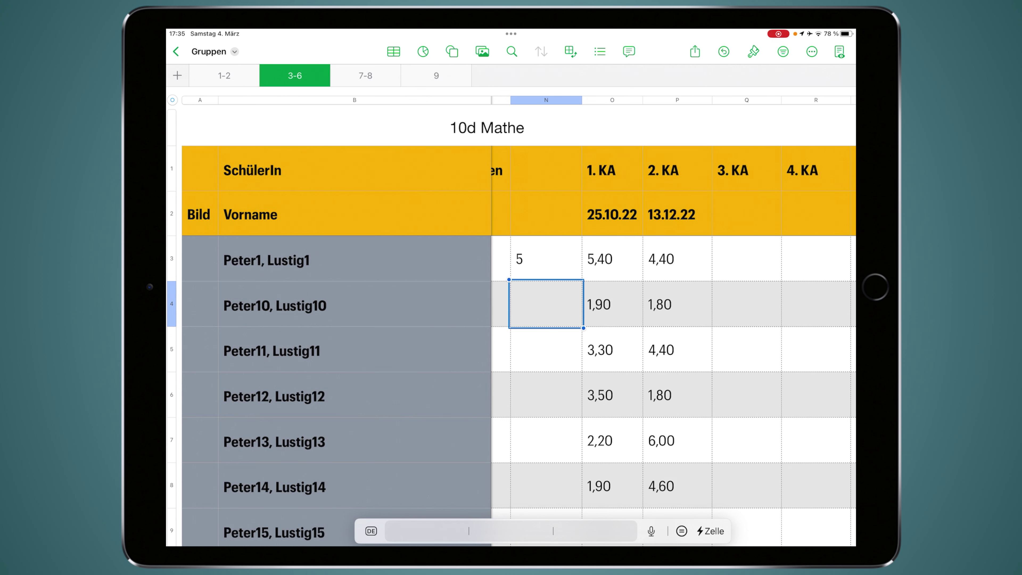
Step: Fill the rounding formula down to N8, giving 5, 2, 3, 4, 2, 2
double_click(545, 258)
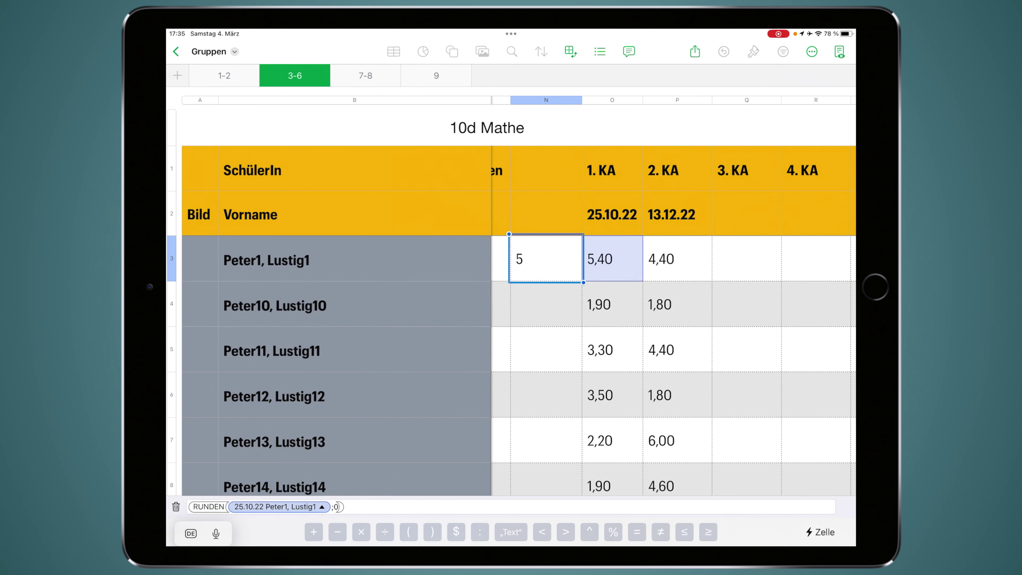
click(820, 532)
click(764, 237)
drag(545, 282, 546, 508)
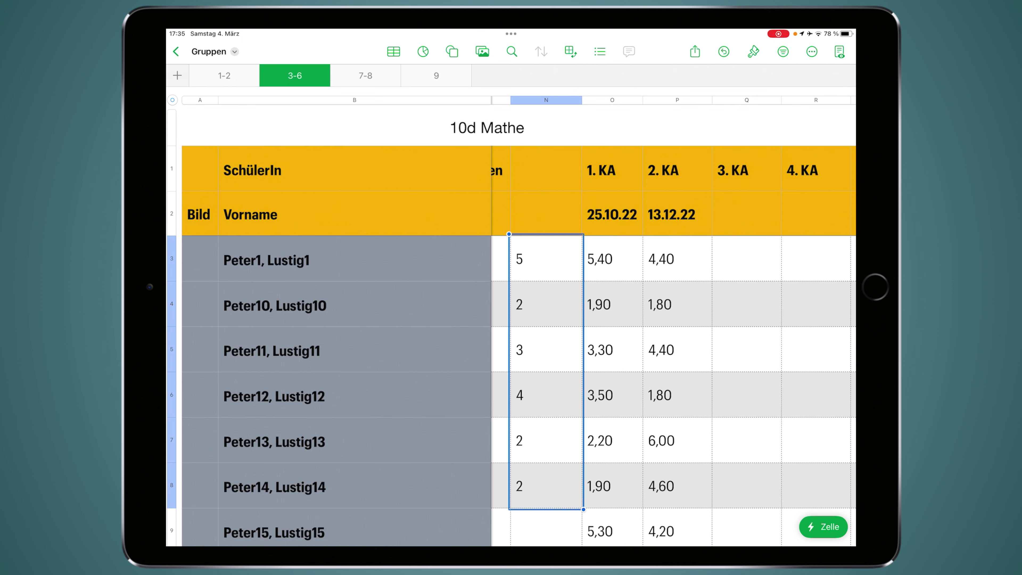
click(600, 349)
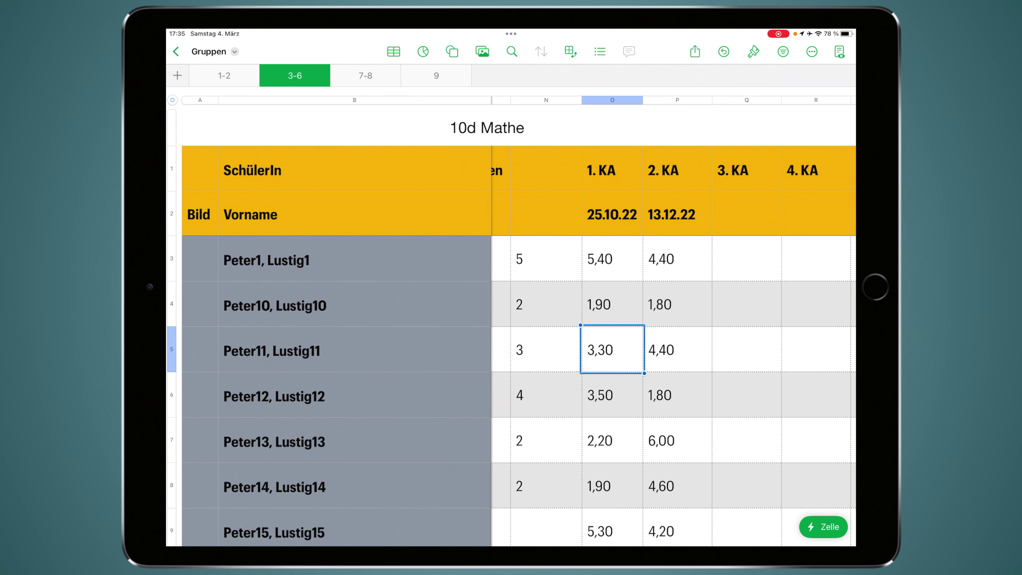
click(546, 527)
scroll(523, 363, down, 2)
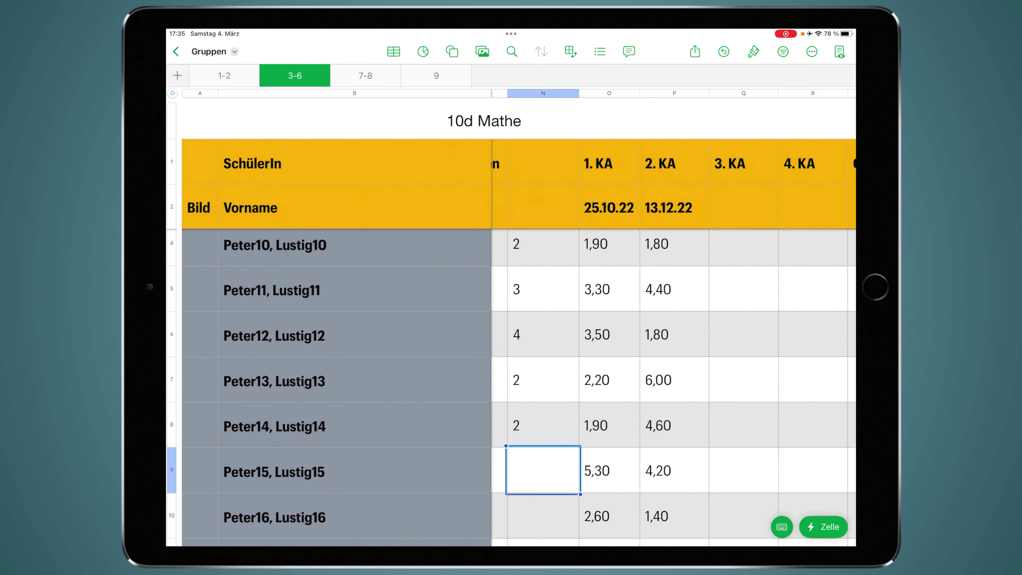
Step: Start a formula in N9 and browse the Referenz functions
click(781, 527)
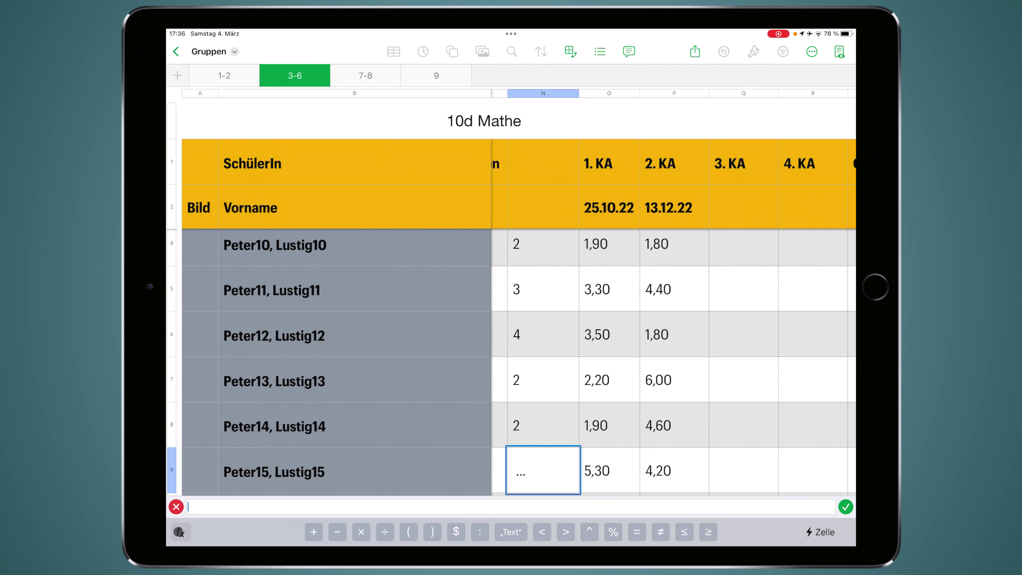
click(179, 532)
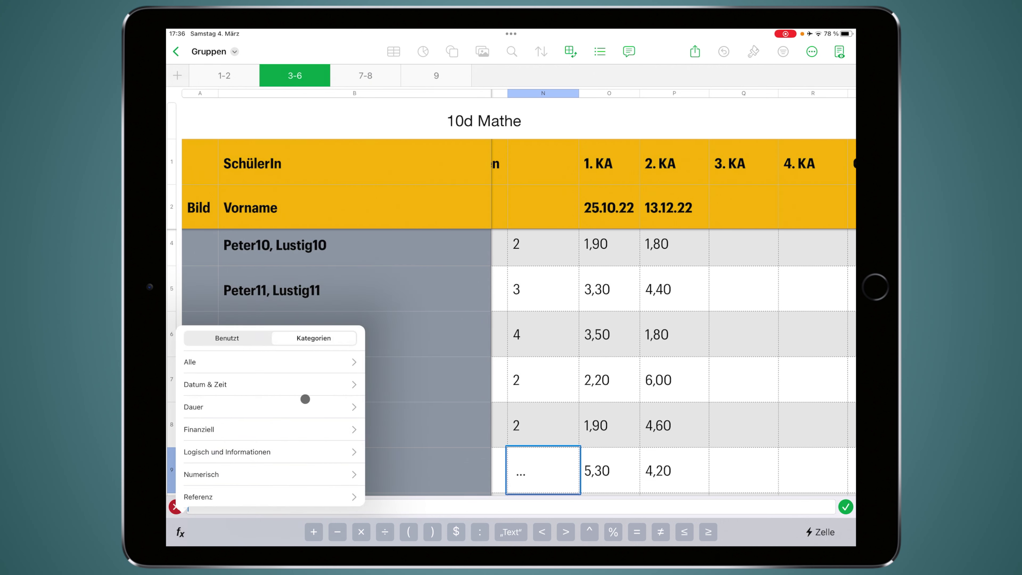
scroll(303, 397, down, 3)
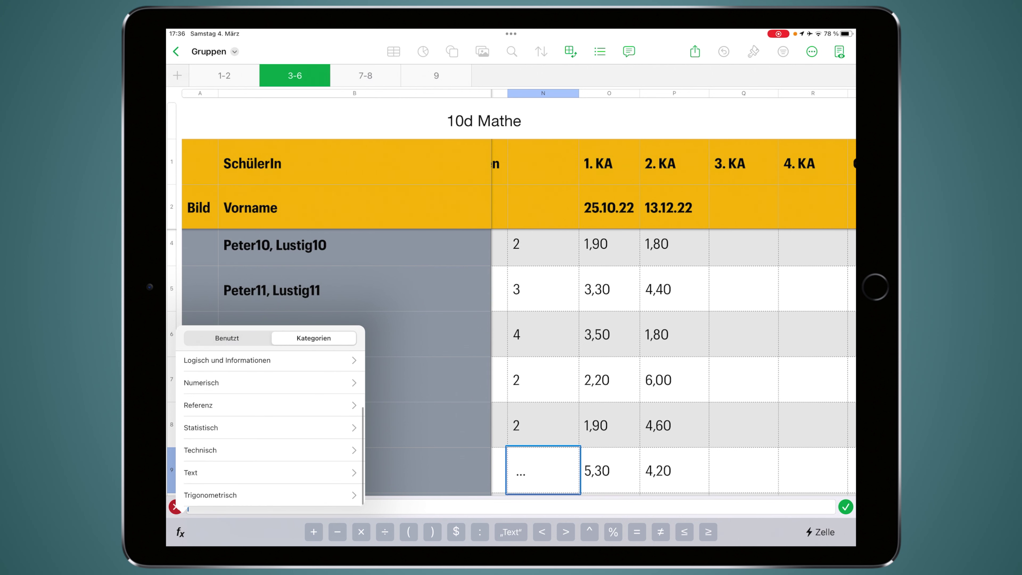
scroll(274, 423, up, 1)
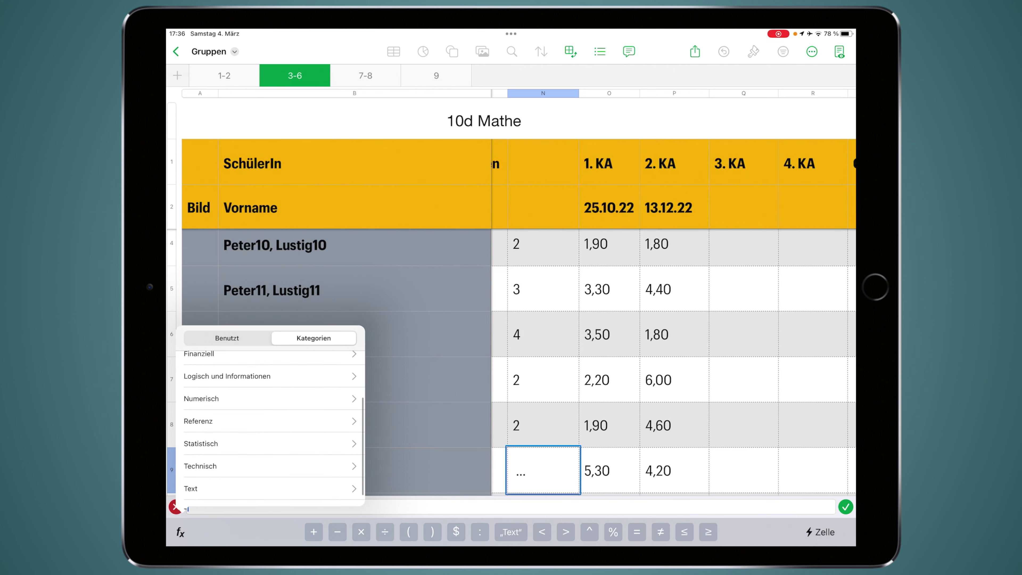
click(198, 421)
scroll(270, 422, down, 5)
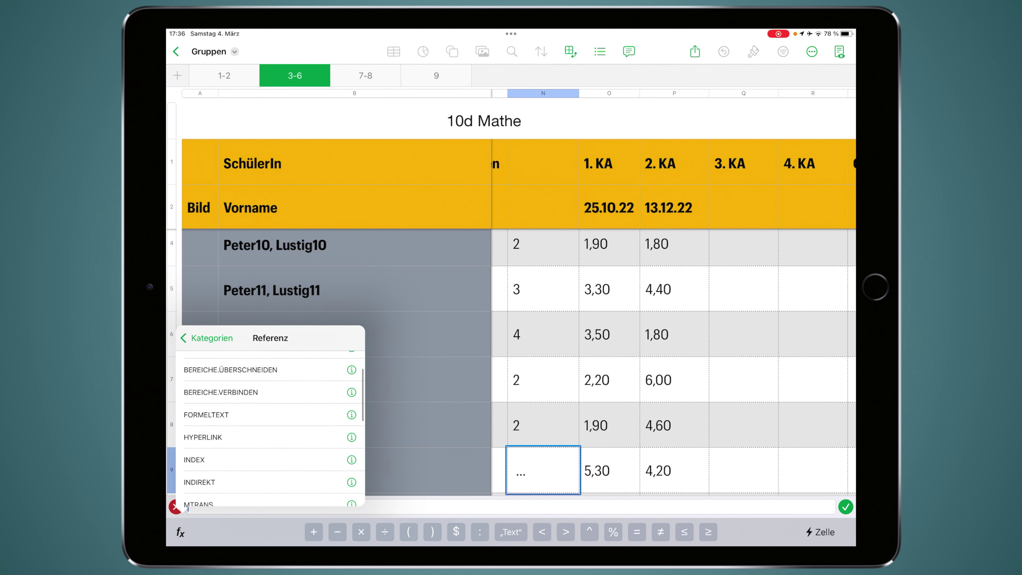
scroll(274, 426, up, 10)
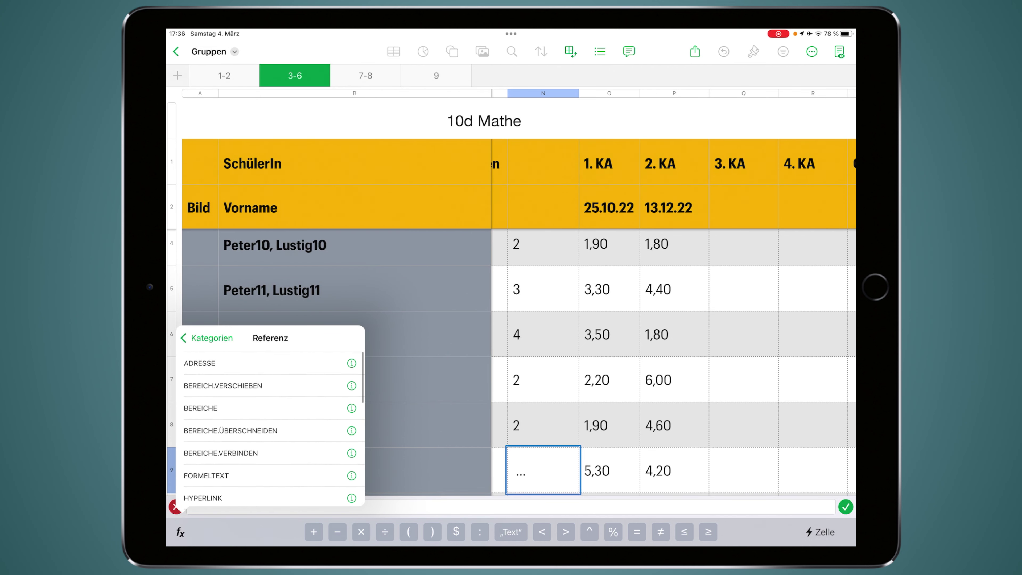
scroll(273, 427, down, 5)
scroll(273, 427, down, 5)
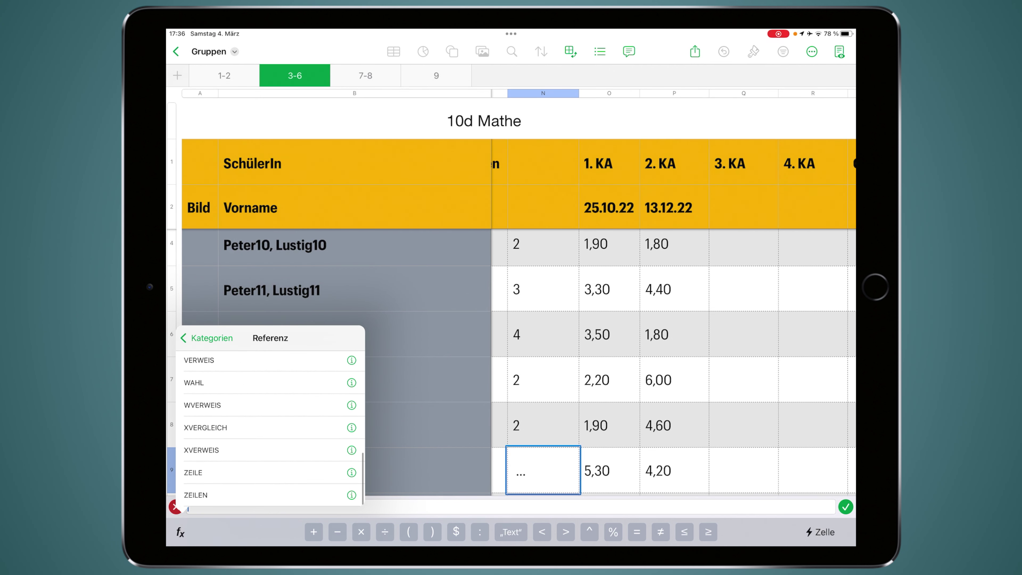
scroll(273, 427, up, 3)
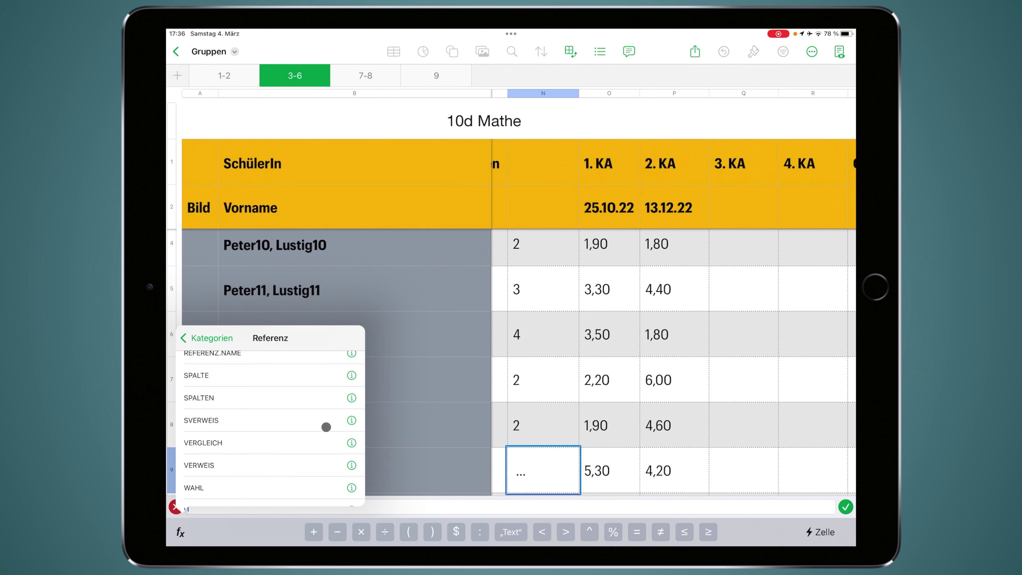
Step: Read the SVERWEIS help, then insert SVERWEIS with placeholder arguments into N9
click(351, 420)
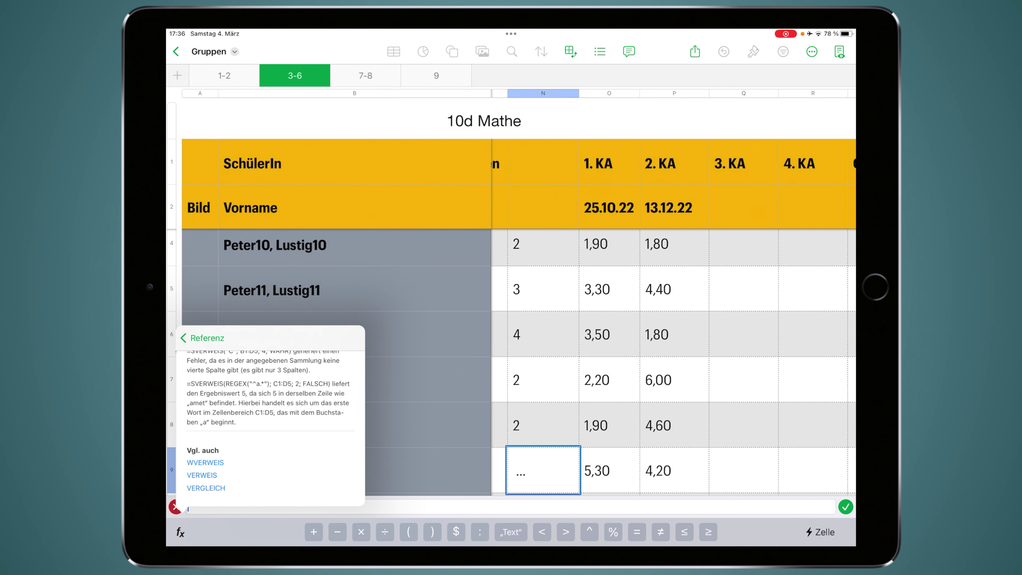
scroll(271, 422, up, 5)
scroll(271, 423, up, 5)
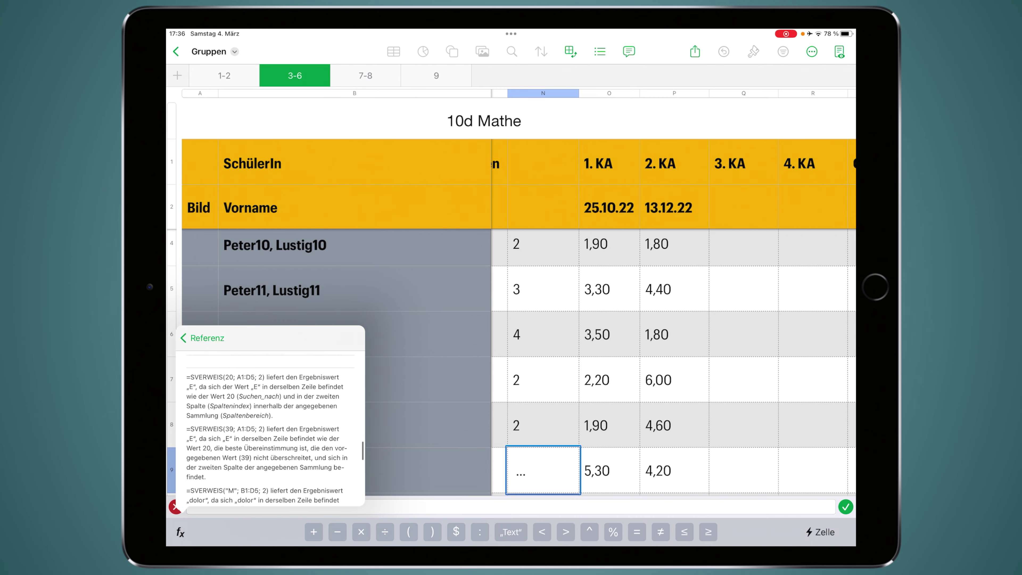
scroll(271, 423, up, 5)
scroll(270, 422, up, 5)
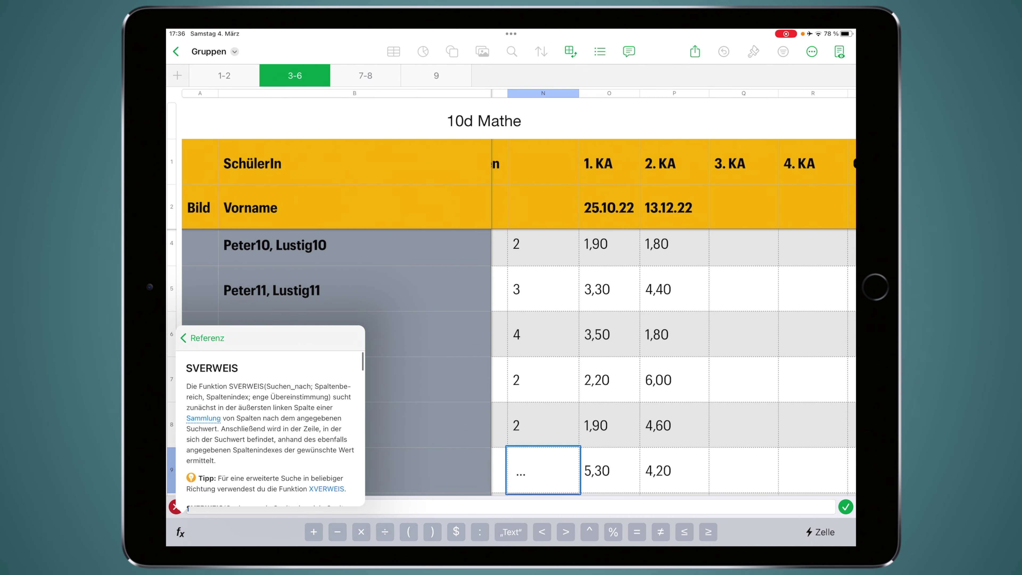
scroll(270, 423, down, 5)
scroll(270, 423, down, 5)
scroll(270, 423, down, 3)
scroll(270, 423, down, 3)
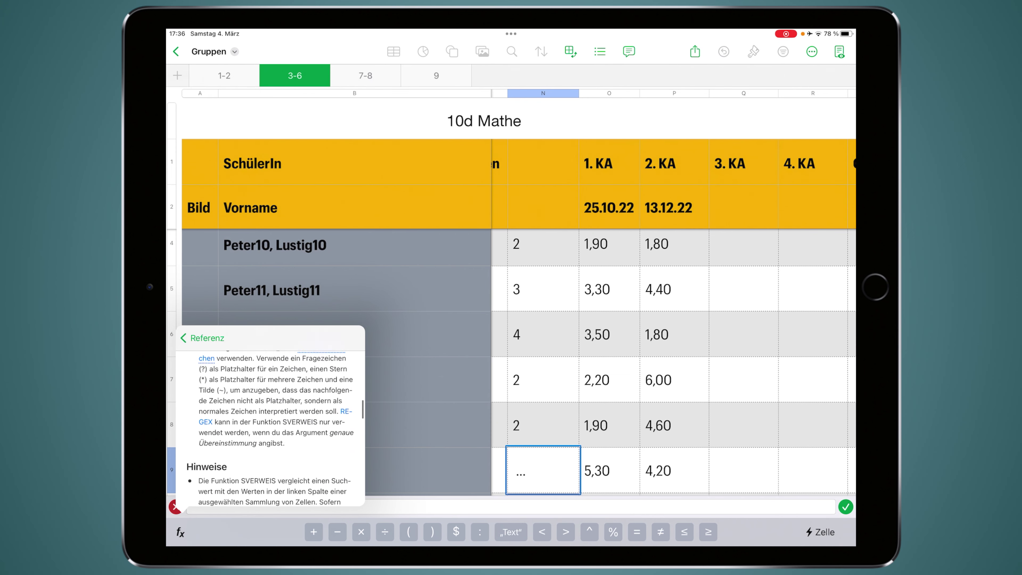
scroll(270, 423, down, 3)
scroll(270, 423, down, 3)
scroll(270, 423, down, 3)
scroll(270, 422, down, 3)
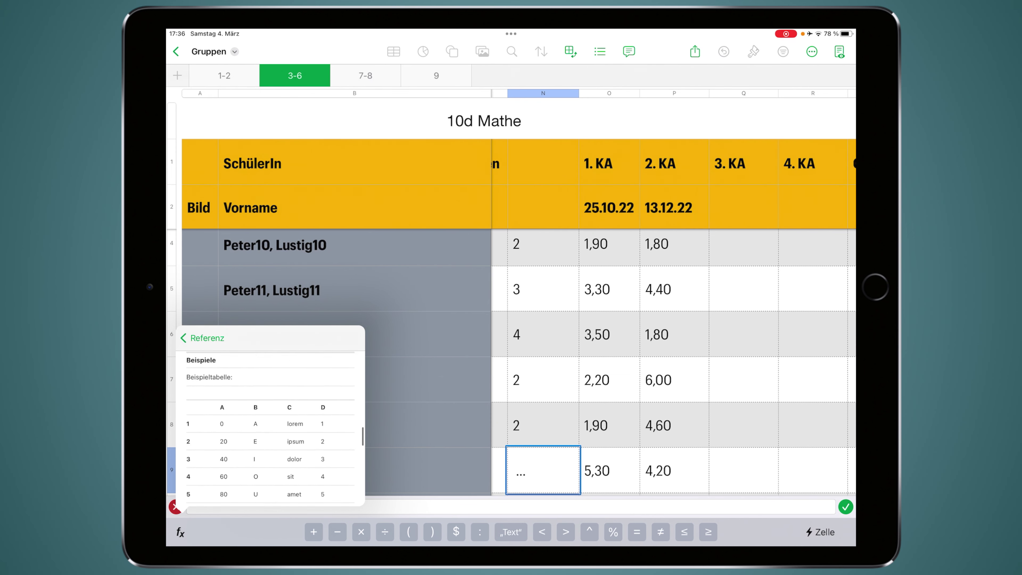
scroll(271, 422, down, 3)
scroll(270, 422, down, 3)
scroll(270, 422, down, 2)
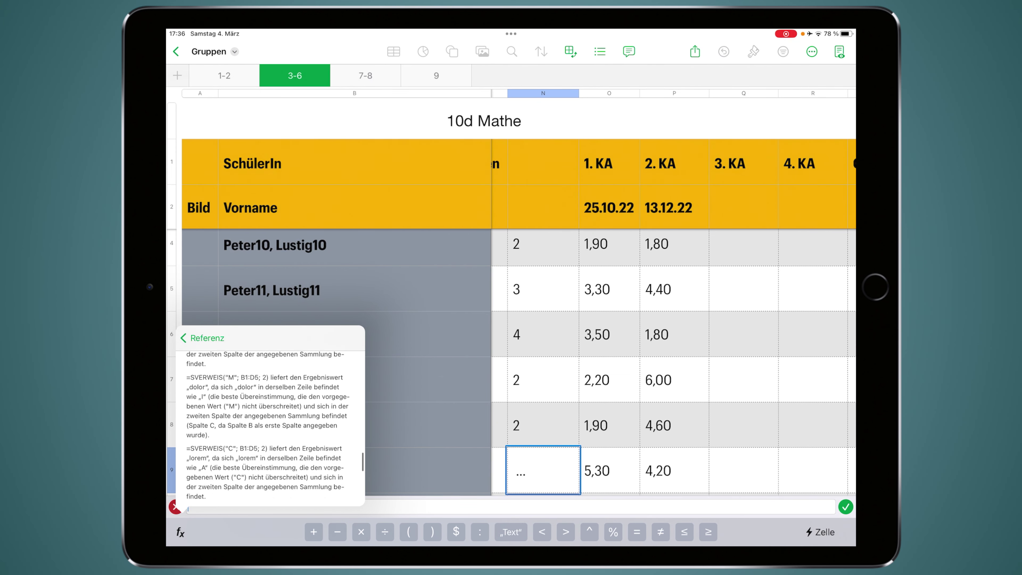
scroll(271, 422, down, 2)
scroll(270, 423, down, 2)
scroll(270, 423, down, 3)
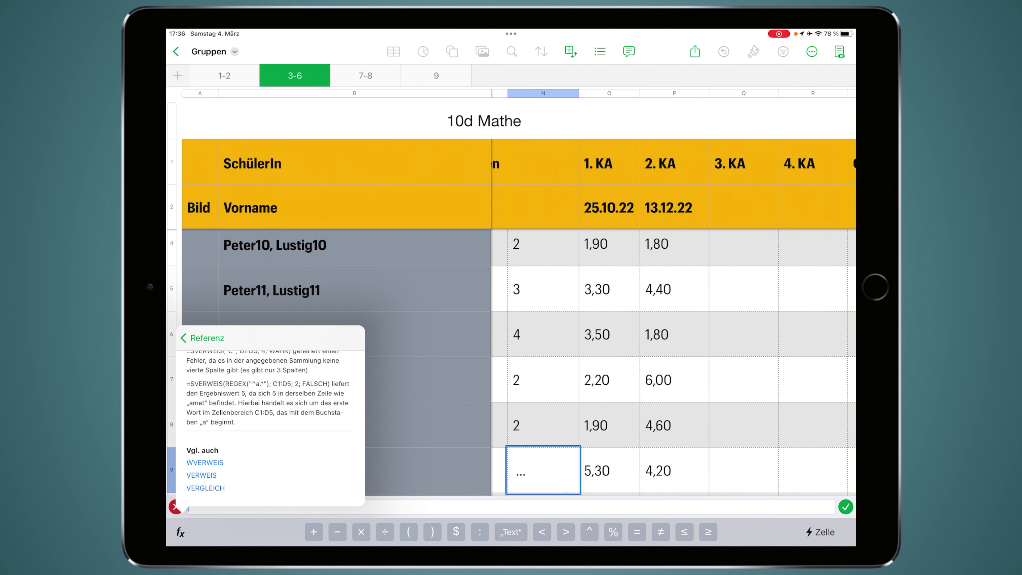
click(184, 337)
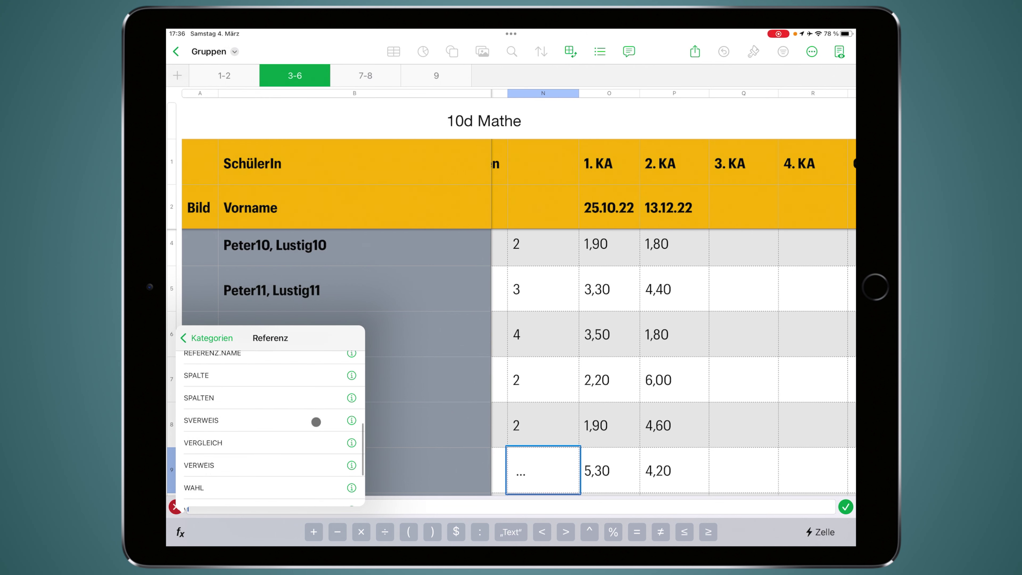
click(217, 416)
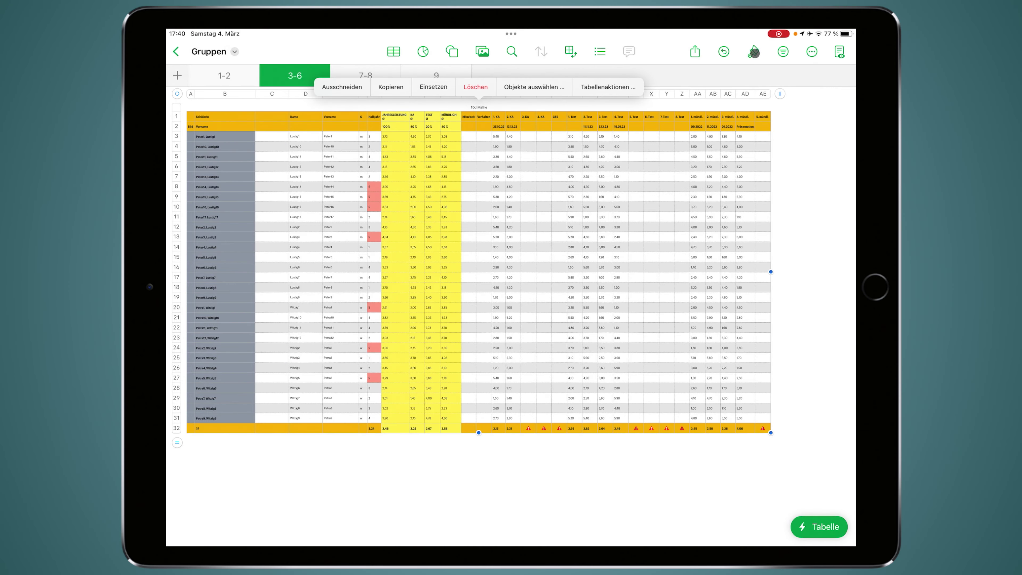
Step: Show the grade table's cell format settings with its Bedingte Markierung rules
click(753, 51)
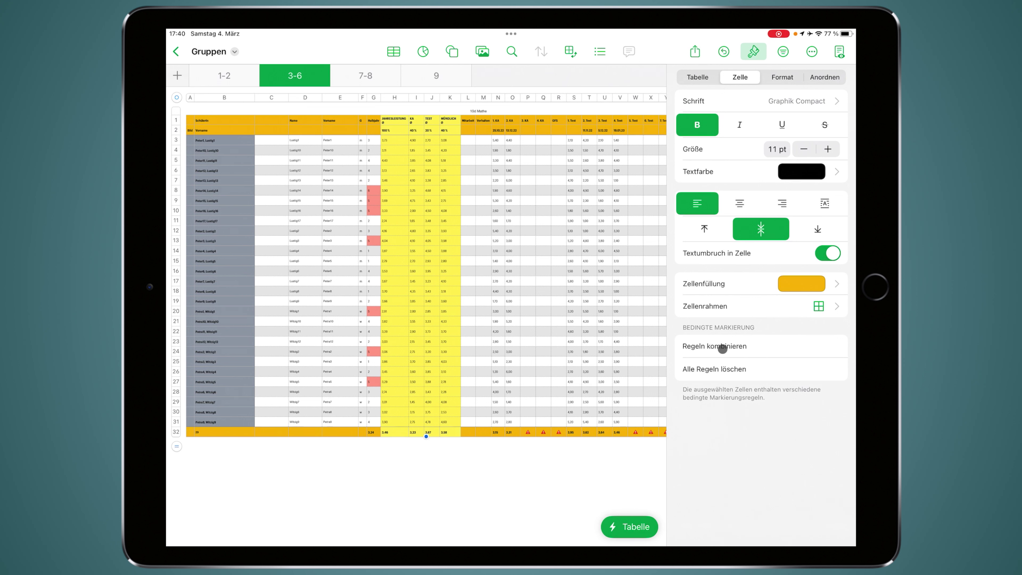
Step: Delete all old highlighting rules and add a 'Größer als 4' rule with Rote Füllung
click(723, 348)
click(714, 369)
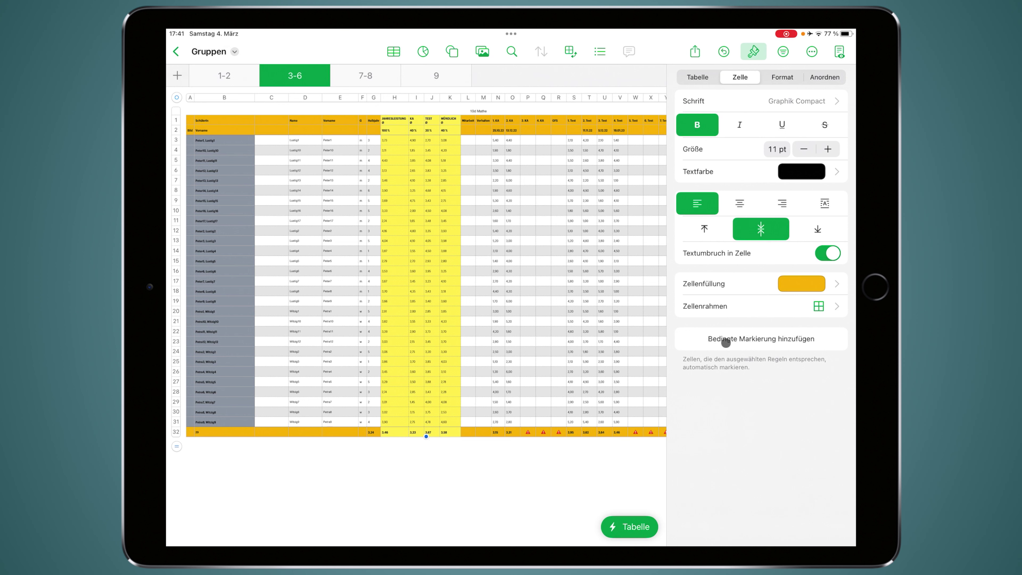
click(735, 340)
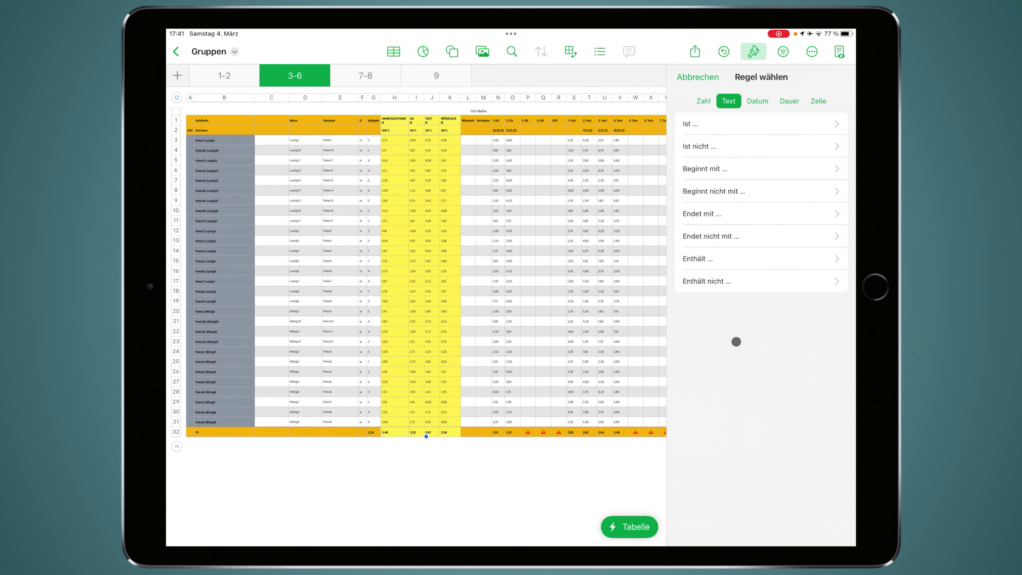
click(706, 99)
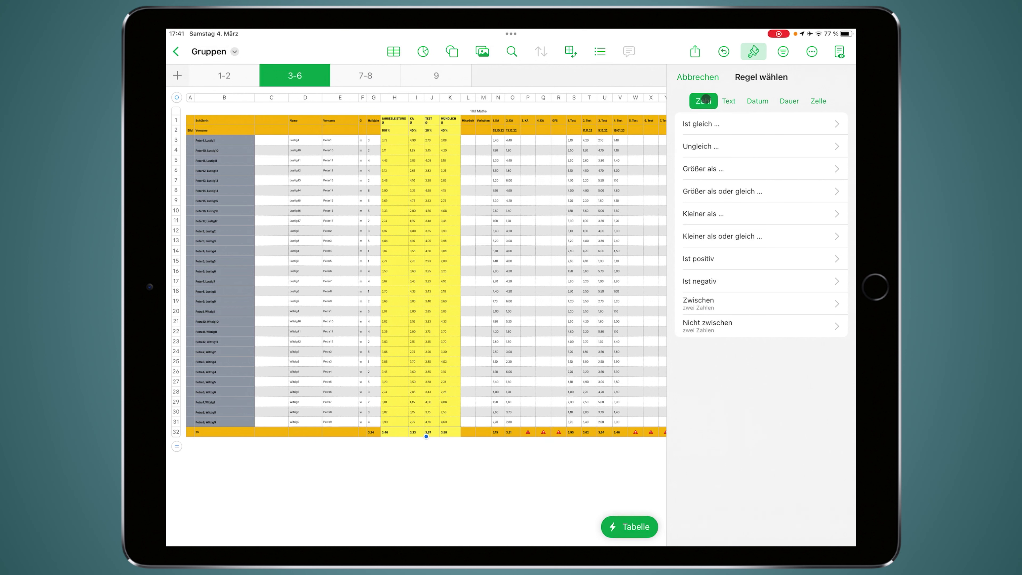
click(715, 168)
click(710, 154)
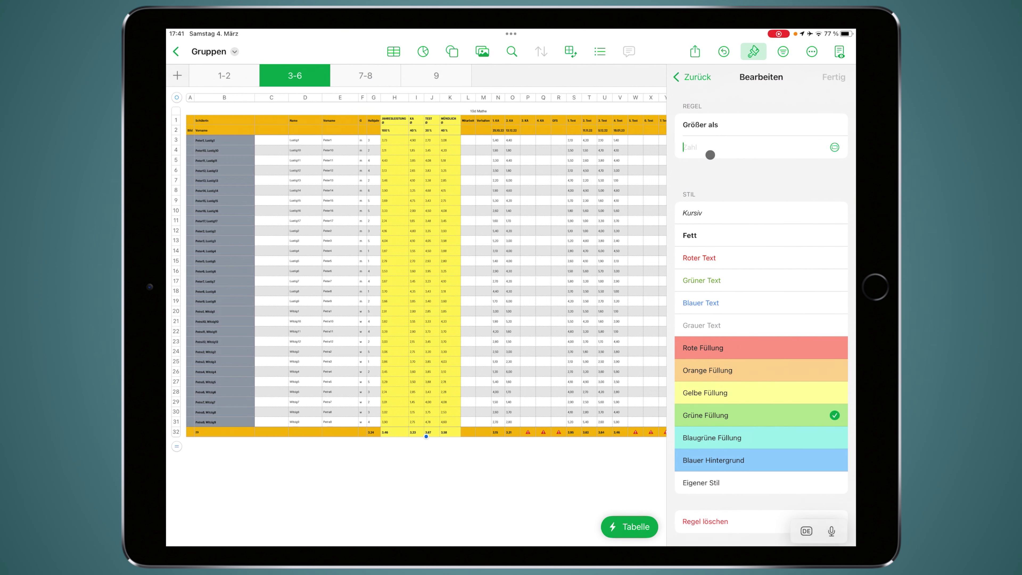
text(4)
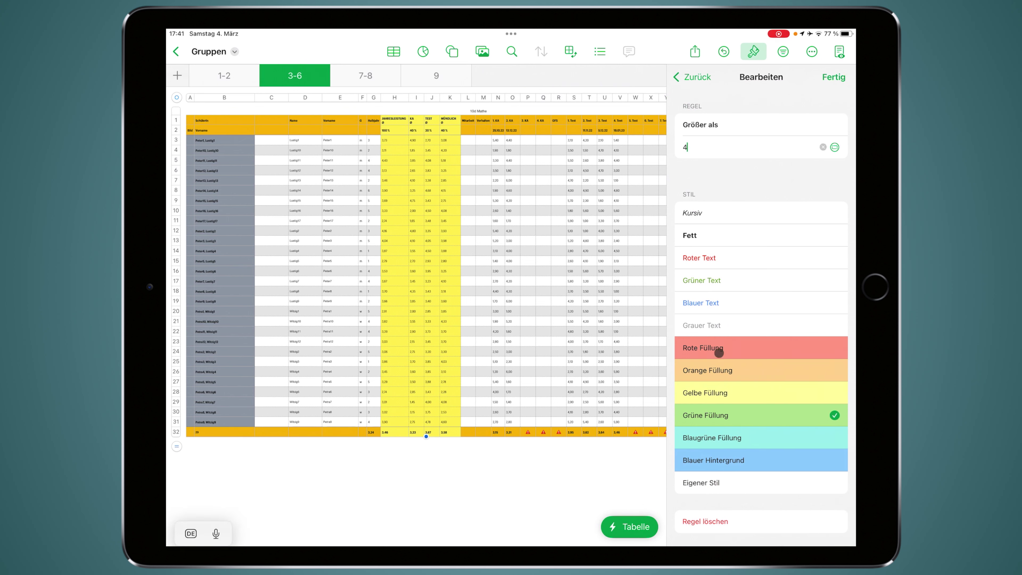
click(728, 348)
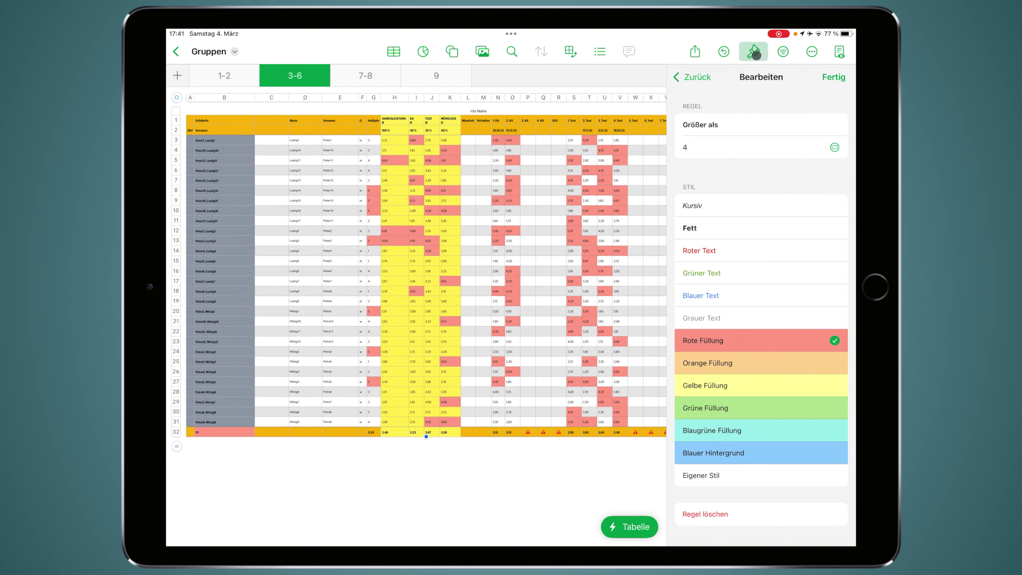
click(837, 75)
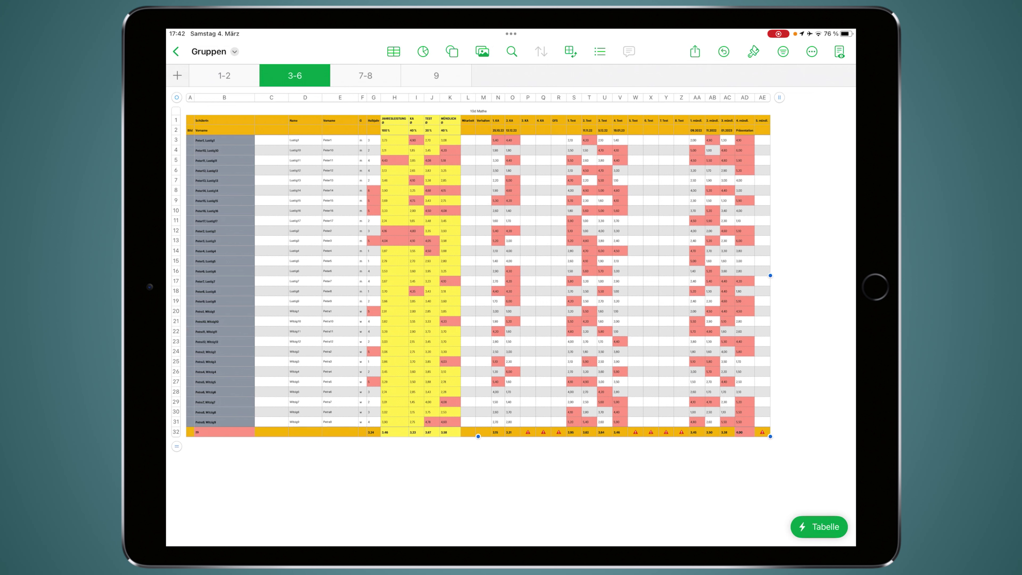
Step: Create a data-entry form (Formular) from the grade table
click(410, 179)
click(824, 527)
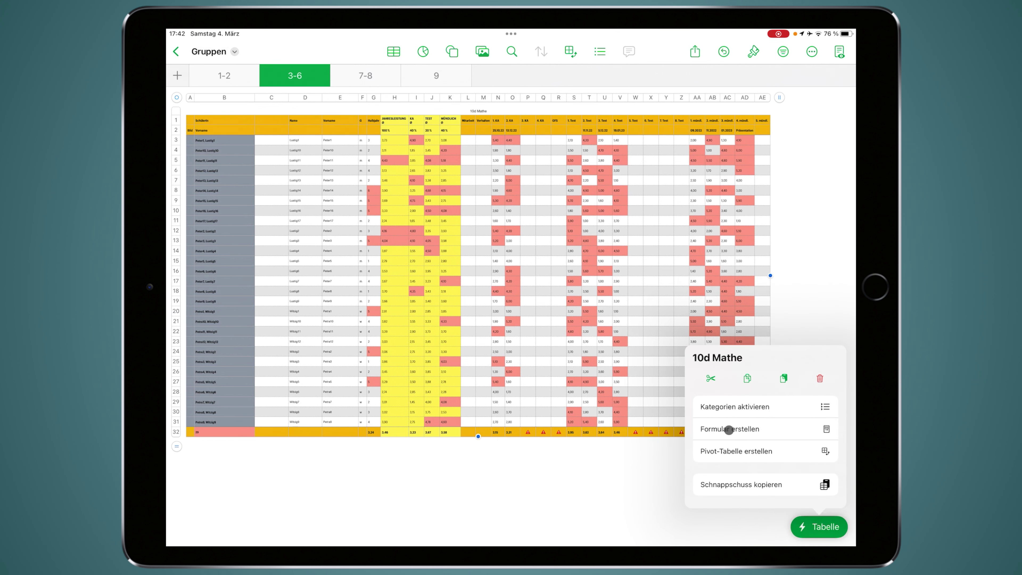
click(756, 430)
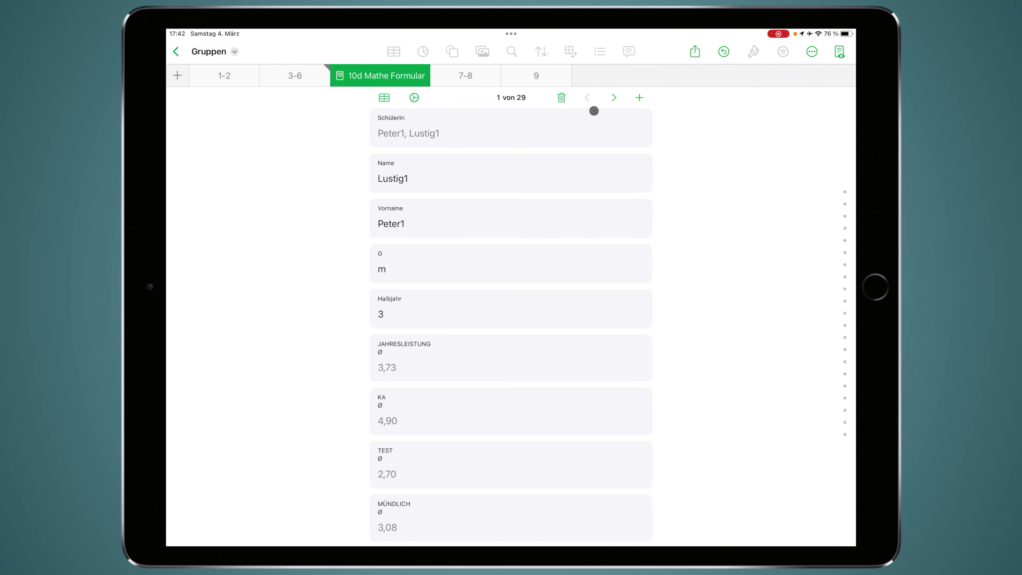
Step: Browse the form's student records up to record 14 of 29, then return to the table
scroll(472, 297, down, 1)
scroll(472, 297, down, 5)
scroll(472, 298, down, 5)
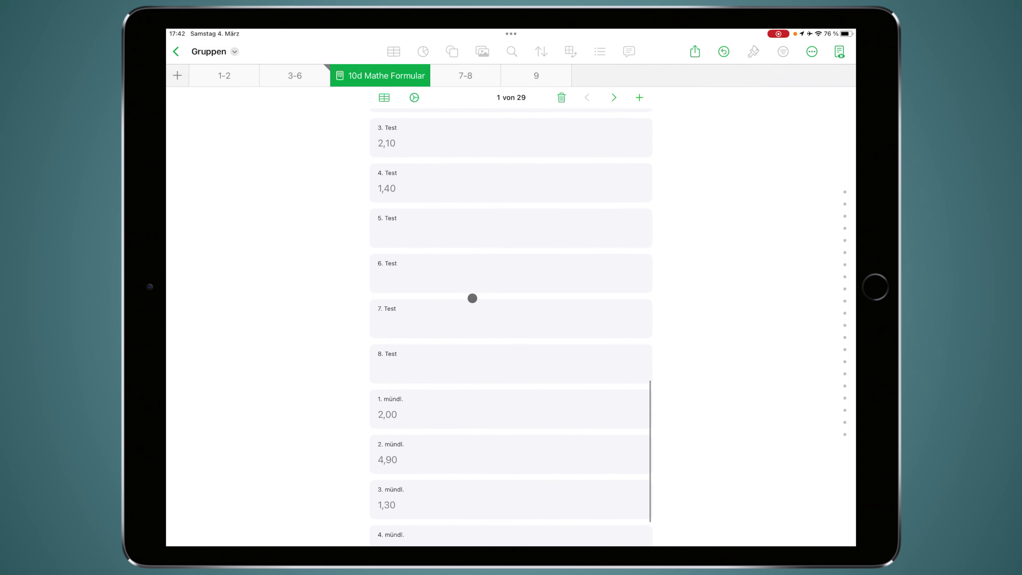
scroll(472, 298, up, 5)
scroll(472, 299, up, 5)
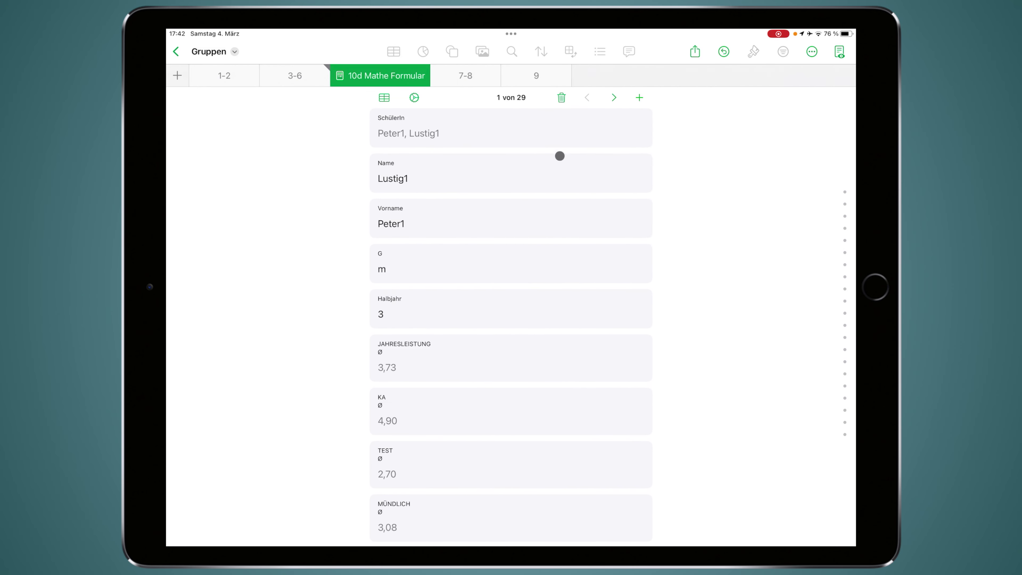
click(613, 98)
click(614, 98)
click(613, 98)
click(613, 98)
click(613, 98)
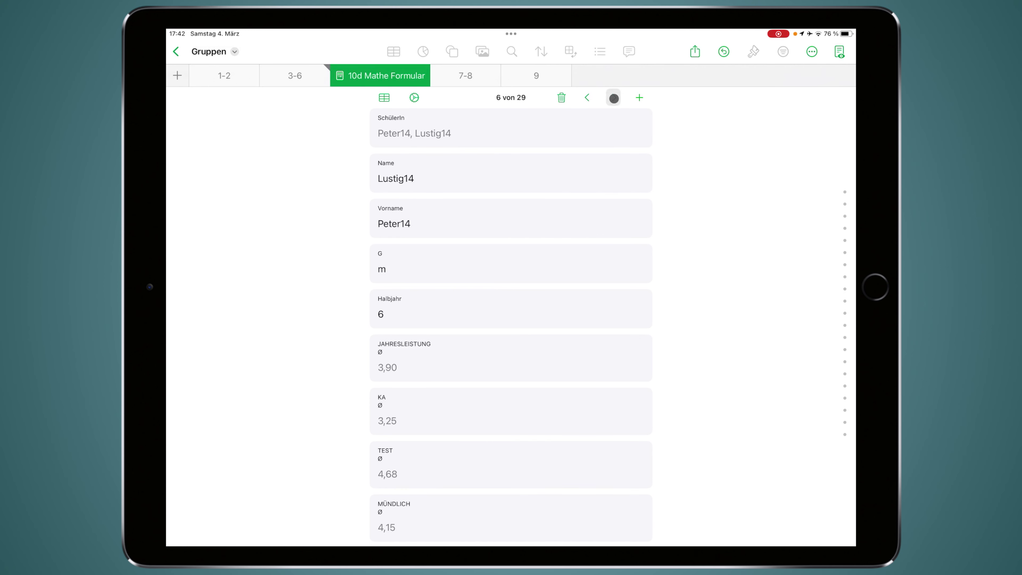
click(614, 98)
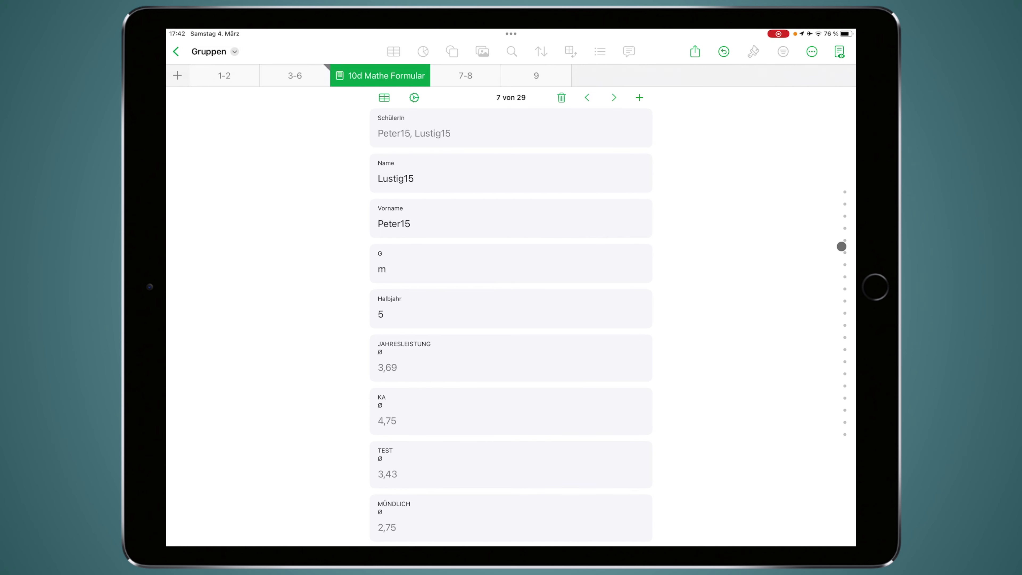
mouse_move(840, 246)
mouse_down()
mouse_move(844, 304)
mouse_move(844, 278)
mouse_up()
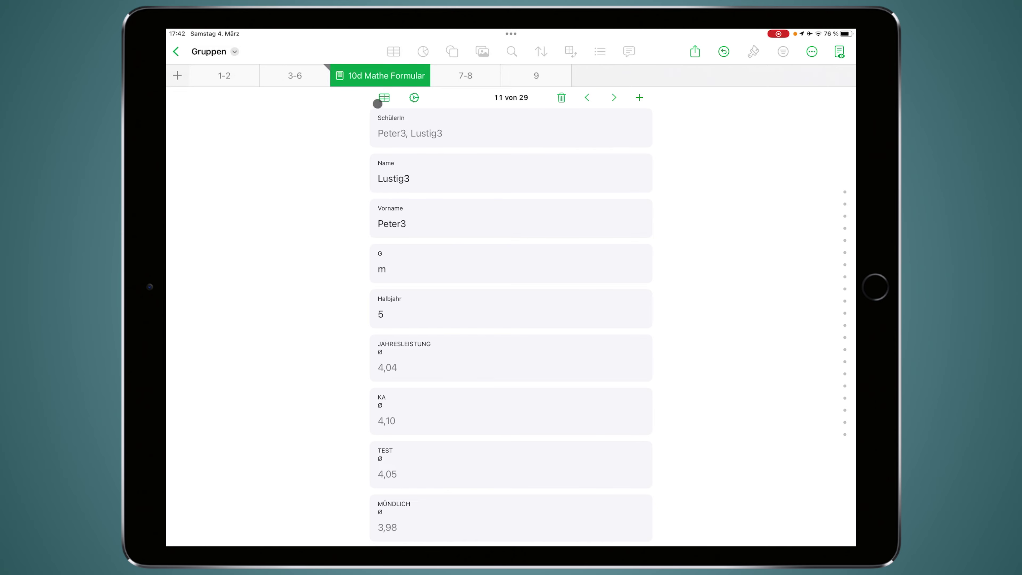
click(383, 97)
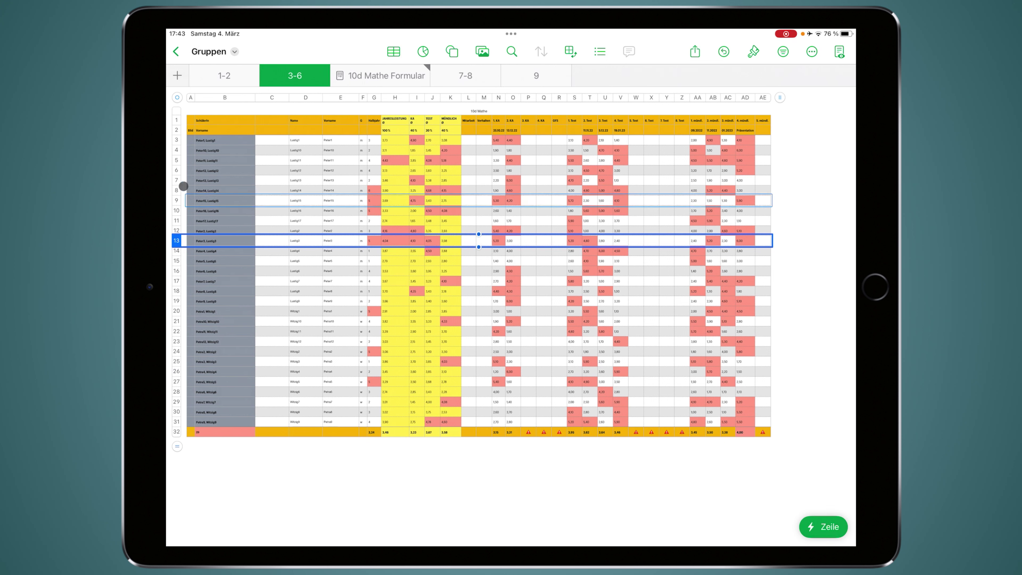
Step: Show the row 26 student's record in the form
click(176, 372)
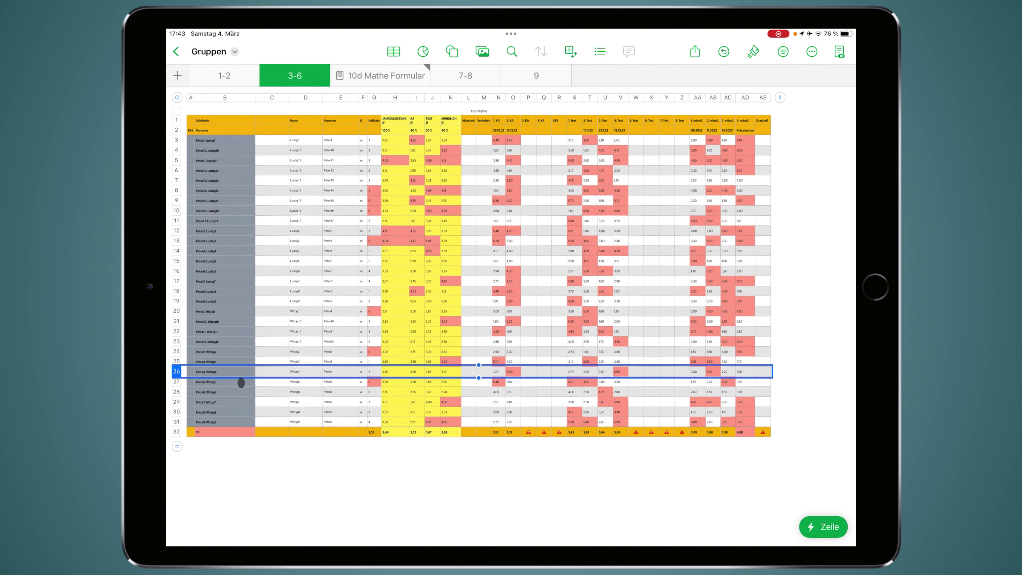
click(818, 526)
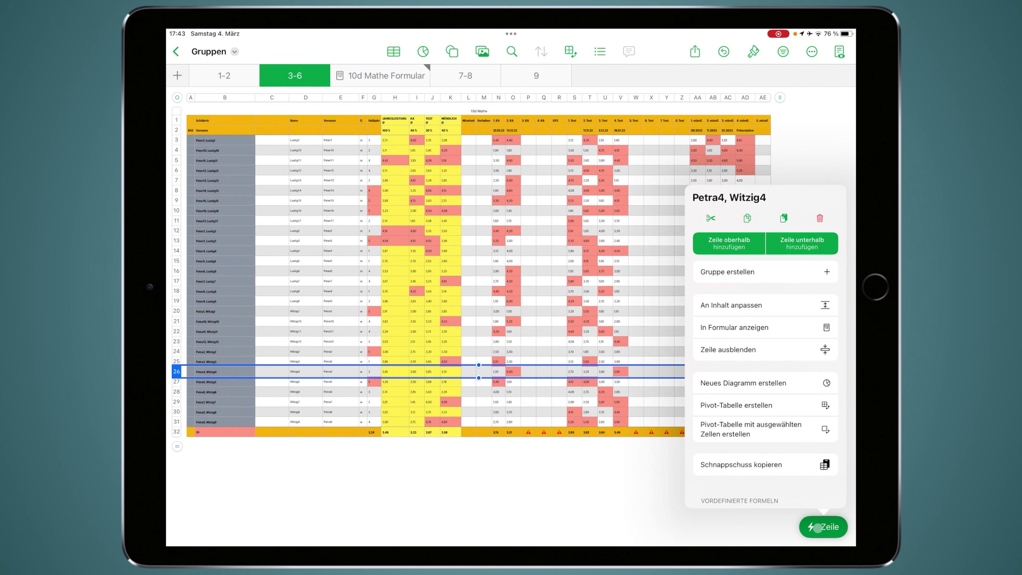
click(818, 528)
click(815, 528)
click(755, 327)
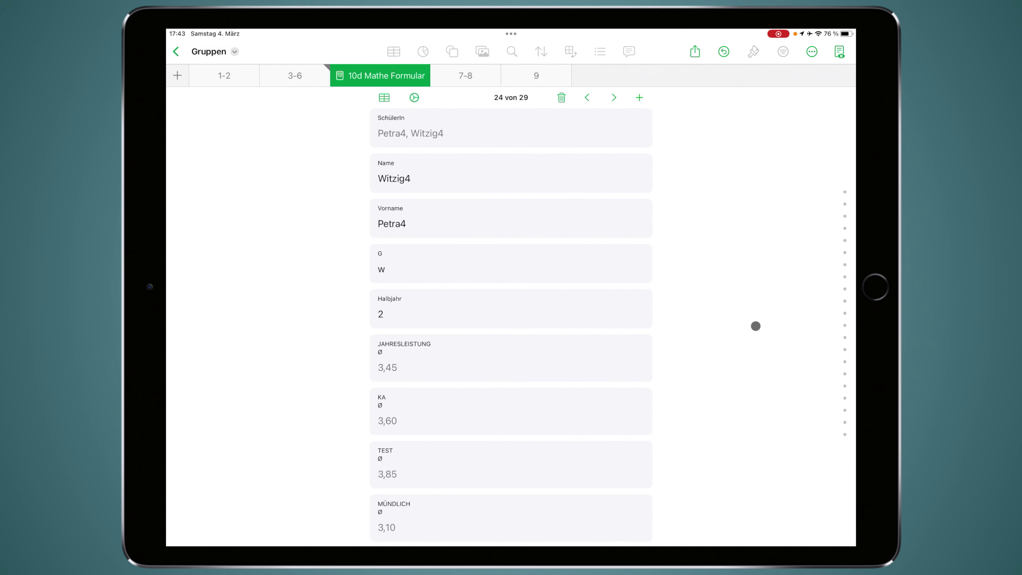
Step: Re-enter that student's 2. KA grade as 6,00
scroll(511, 322, down, 4)
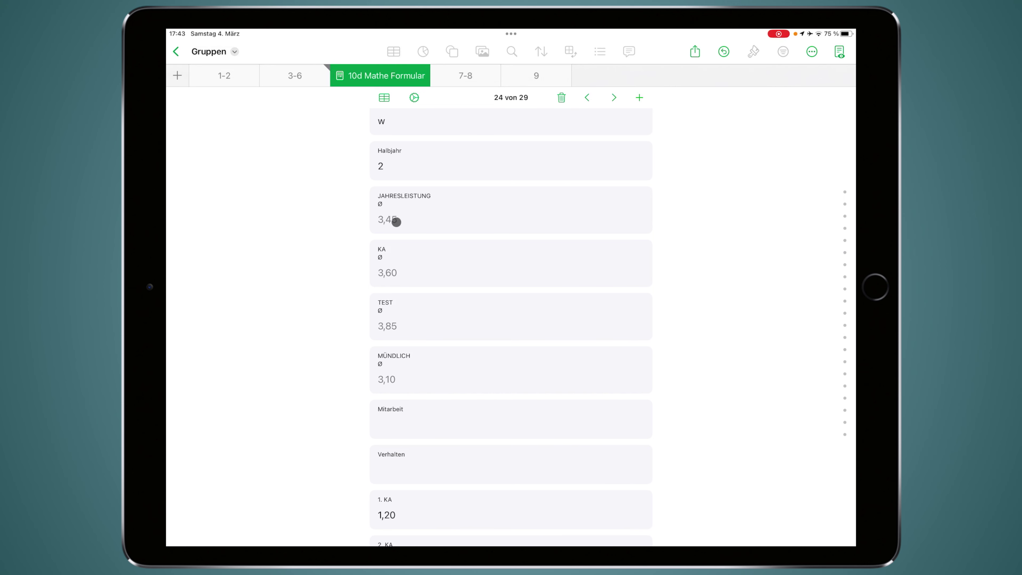
scroll(396, 221, down, 5)
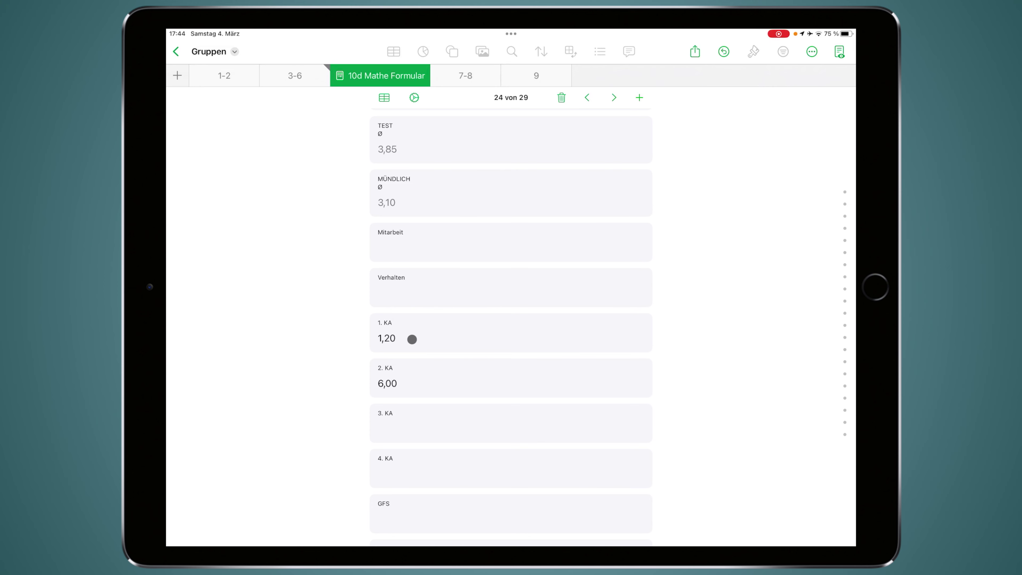
click(402, 383)
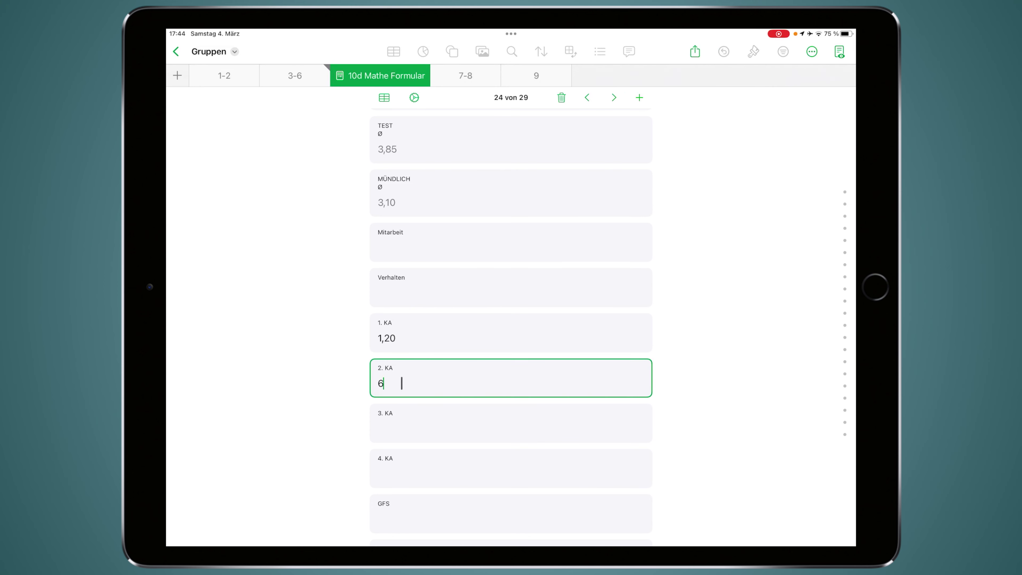
click(396, 426)
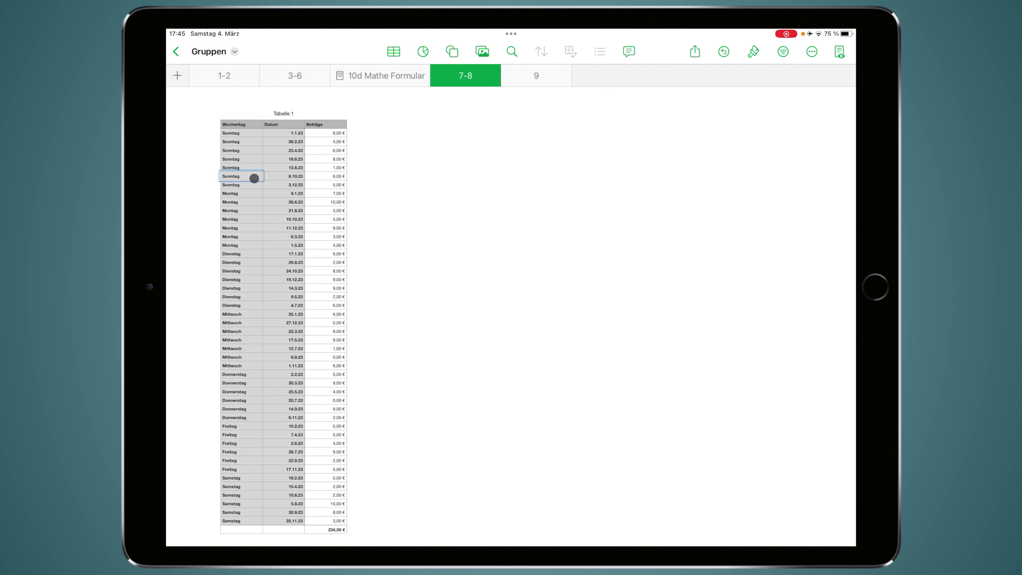
Step: Add a new filter on the Wochentag column to the expense table
click(244, 124)
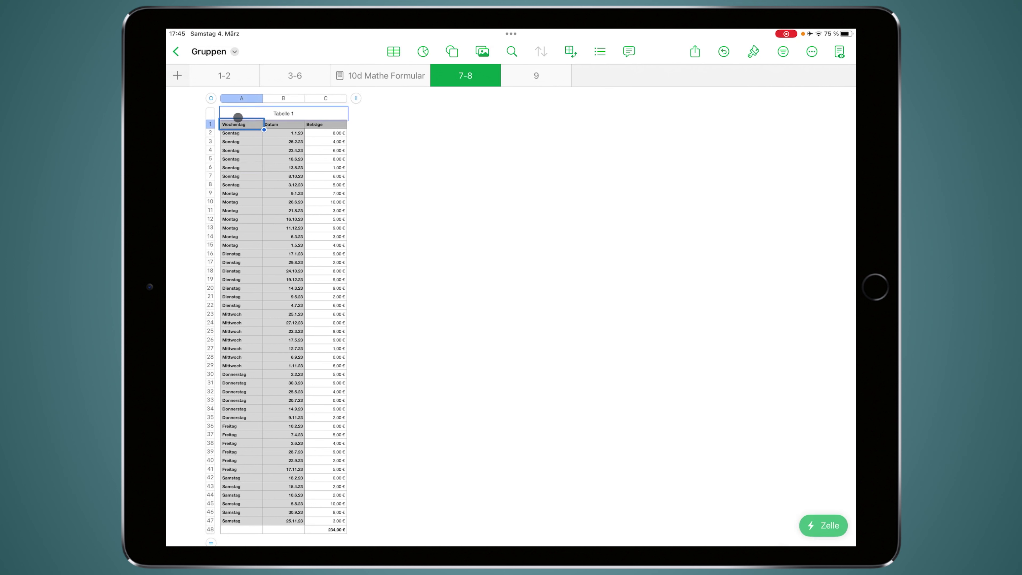
click(213, 100)
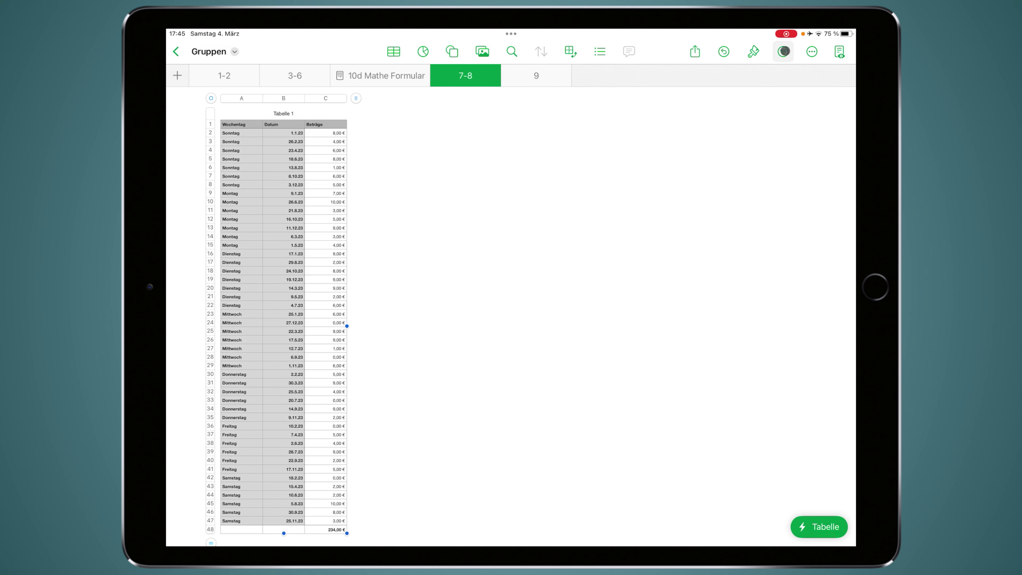
click(782, 52)
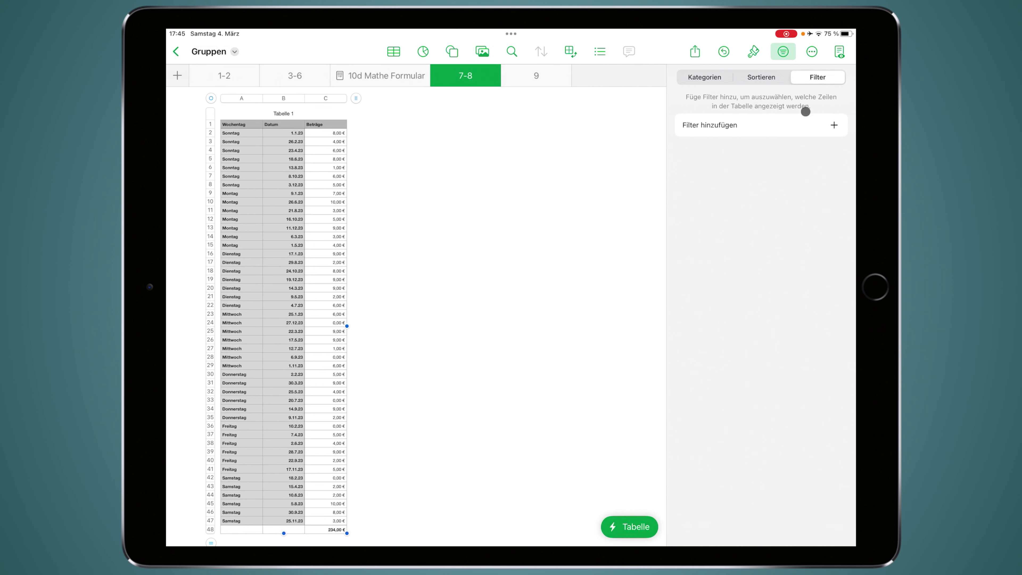
click(834, 125)
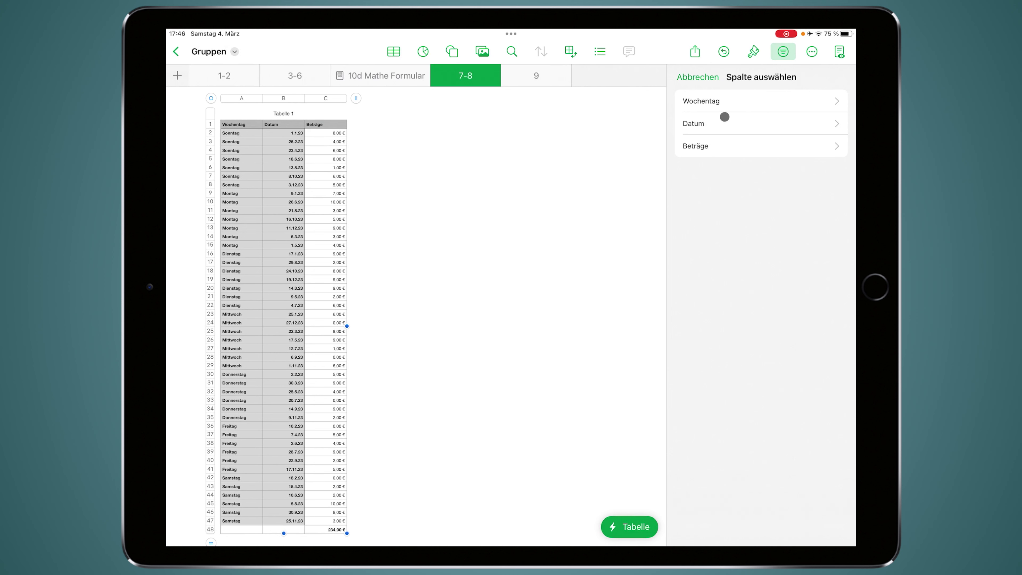
click(731, 101)
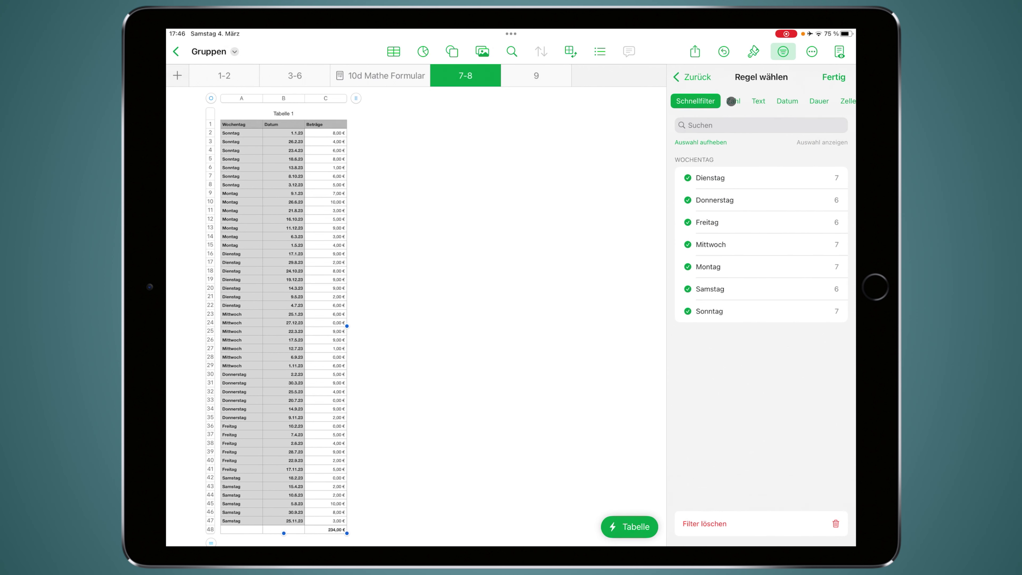
Step: Limit the Wochentag quick filter to Mittwoch and Freitag, then switch table filtering off
click(710, 142)
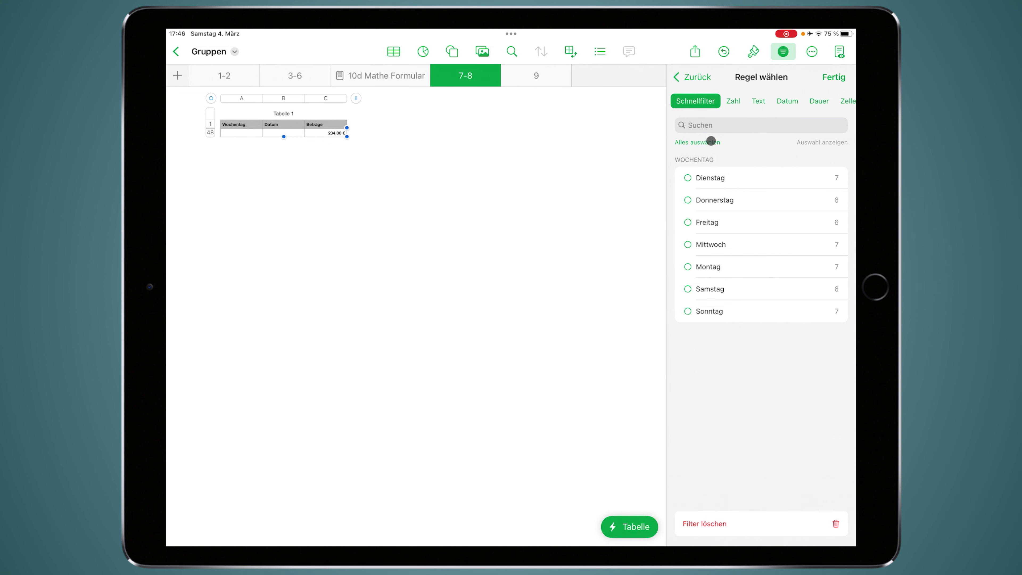
click(688, 244)
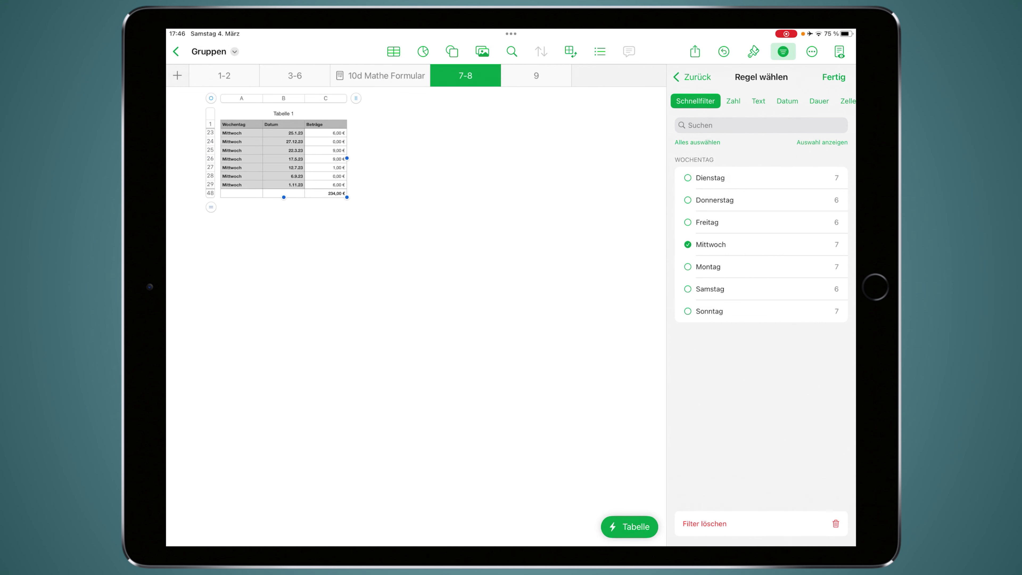
click(687, 223)
click(688, 245)
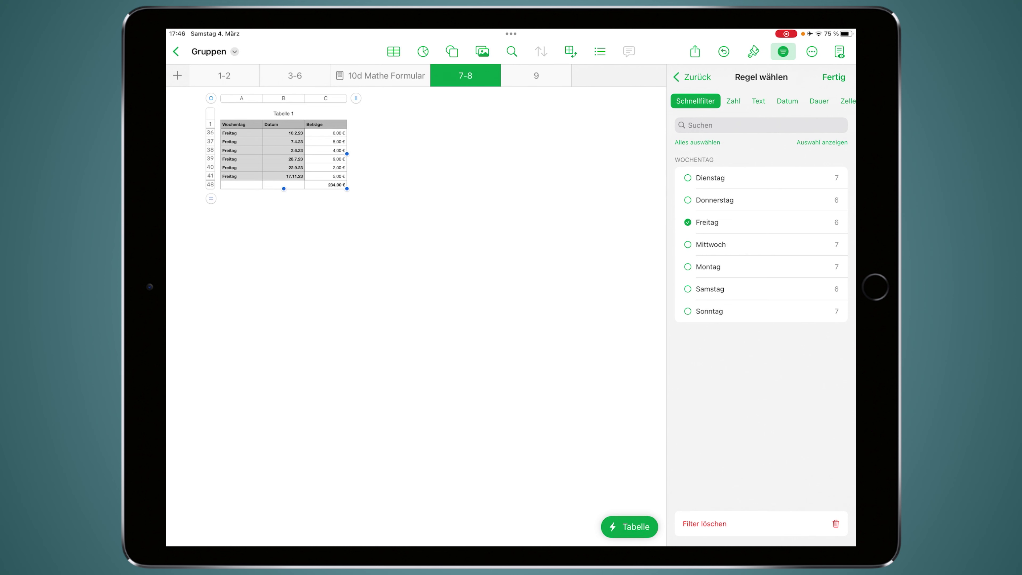
click(687, 245)
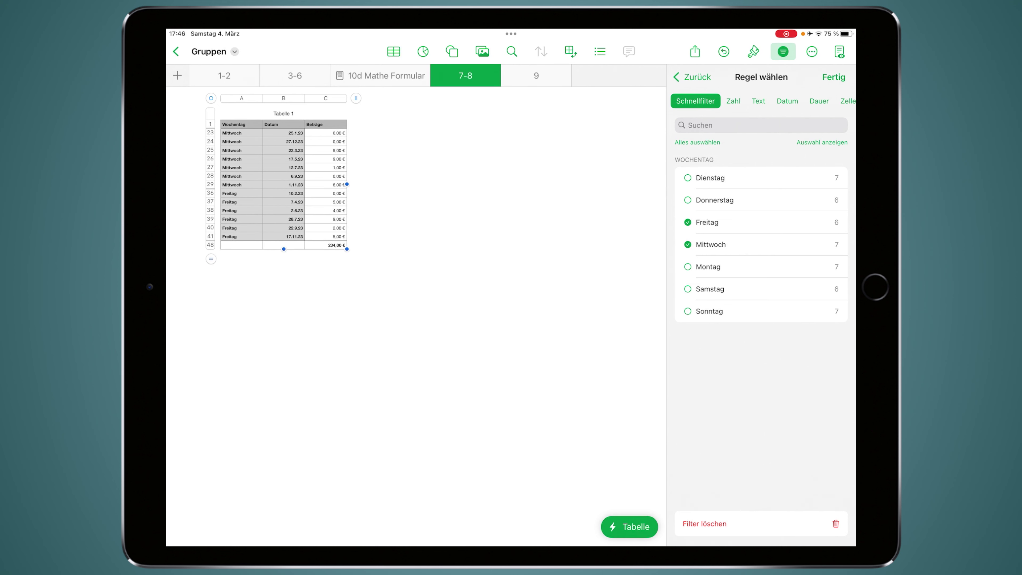
click(833, 77)
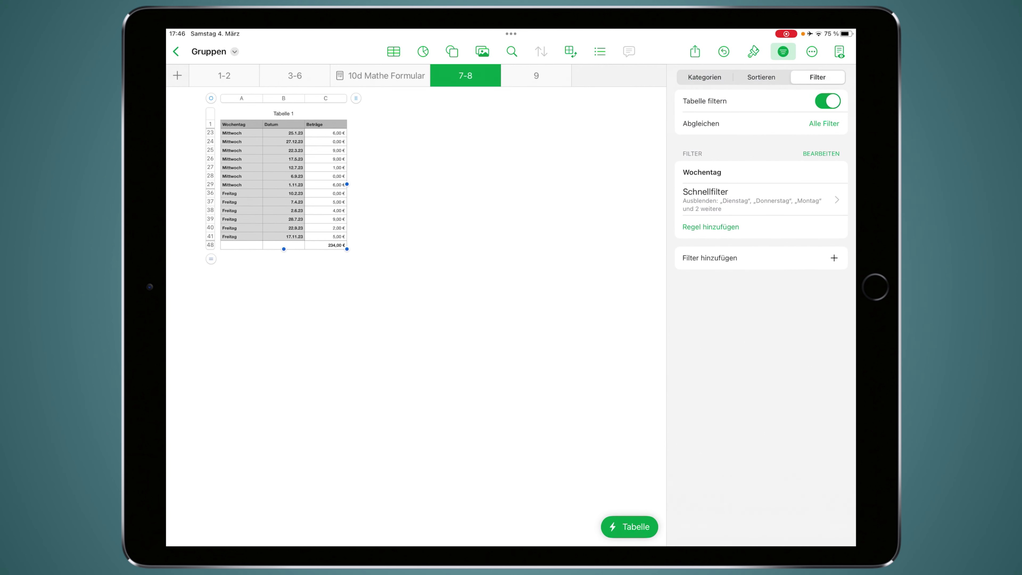
click(826, 104)
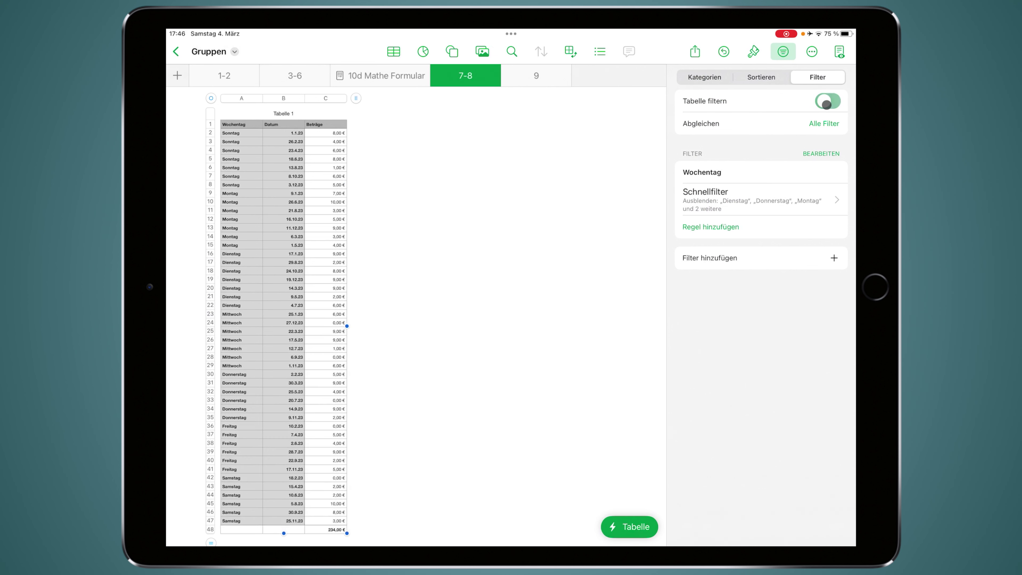
click(826, 102)
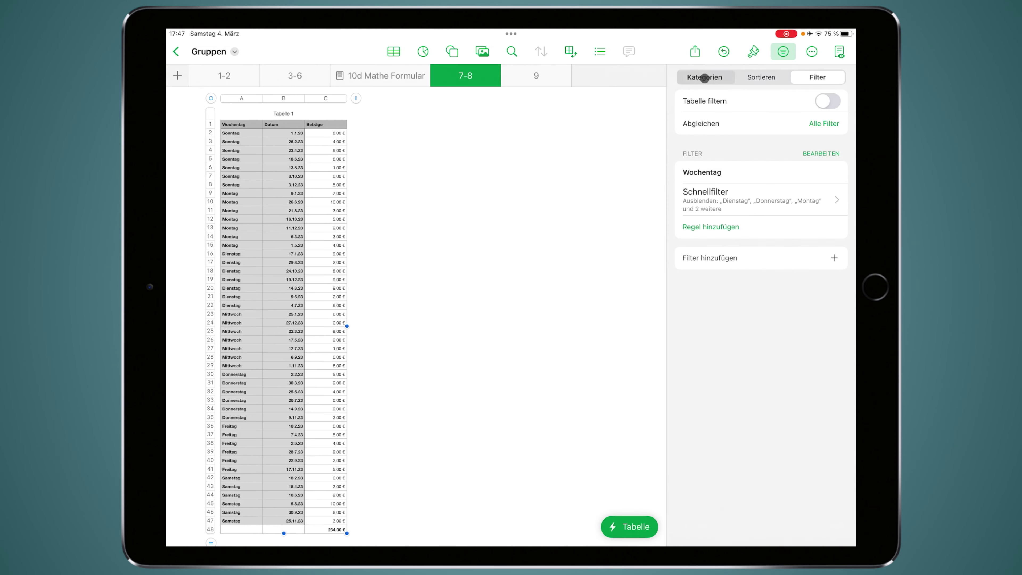
Step: Add a category that groups the expense rows by Wochentag
click(704, 77)
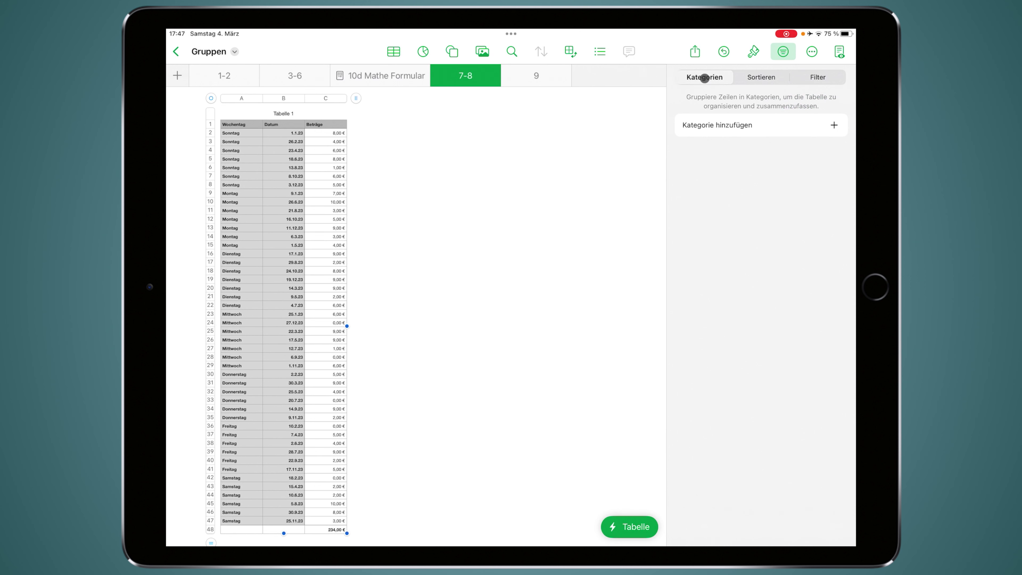
click(768, 122)
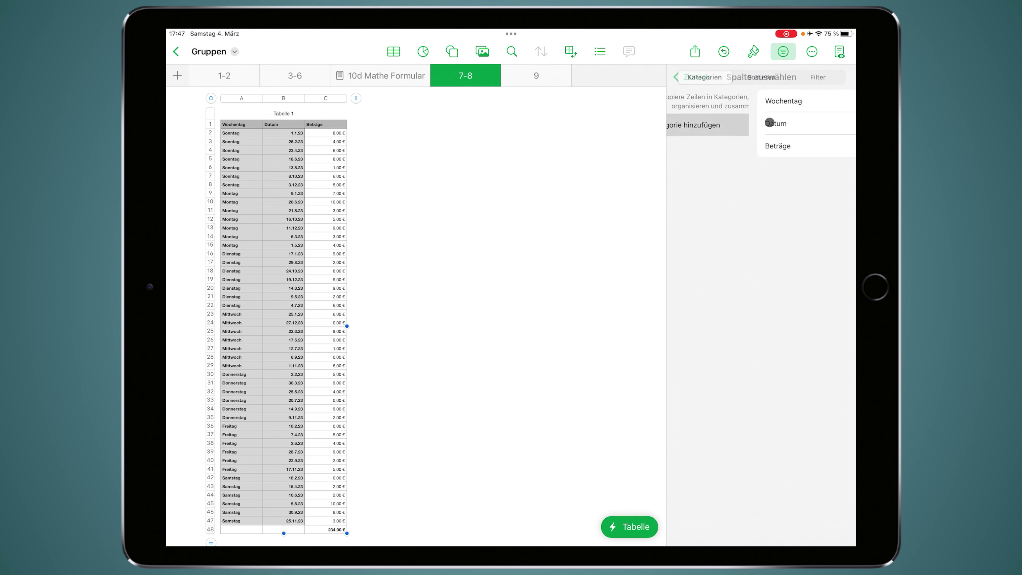
click(722, 103)
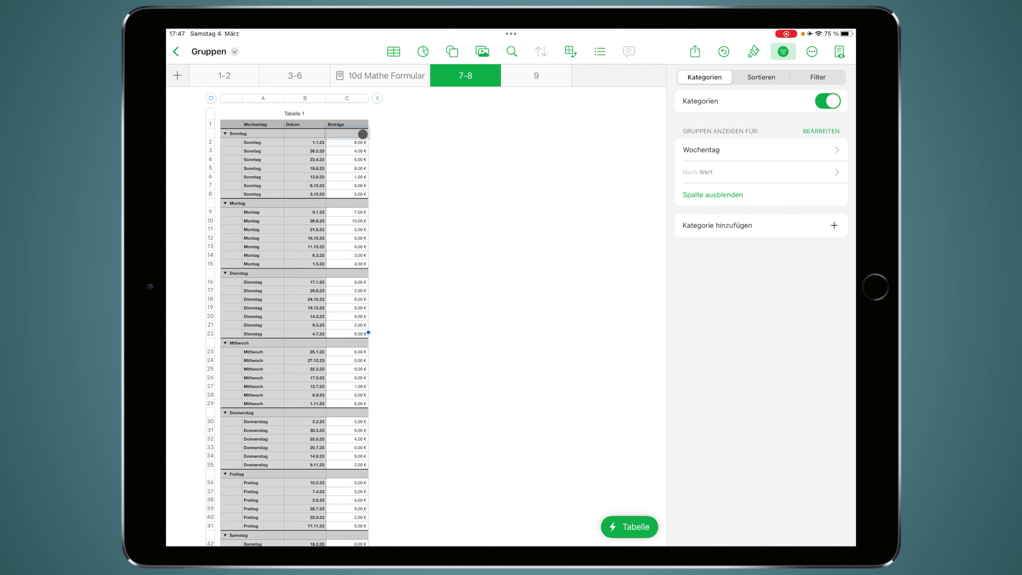
Step: Collapse and re-expand the Sonntag and Montag groups, then select Sonntag's Beträge summary cell
click(225, 134)
click(225, 143)
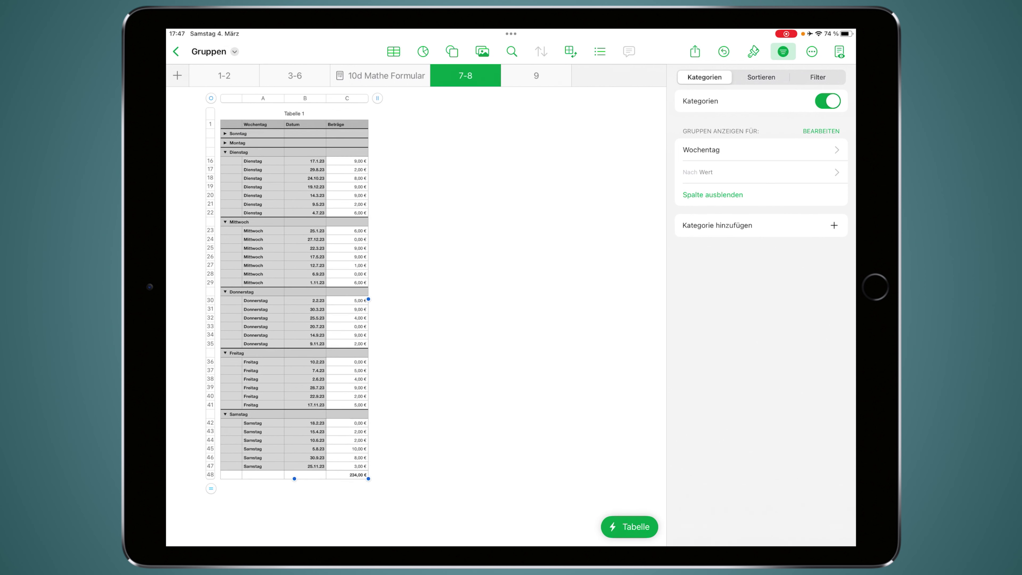
click(225, 134)
click(225, 203)
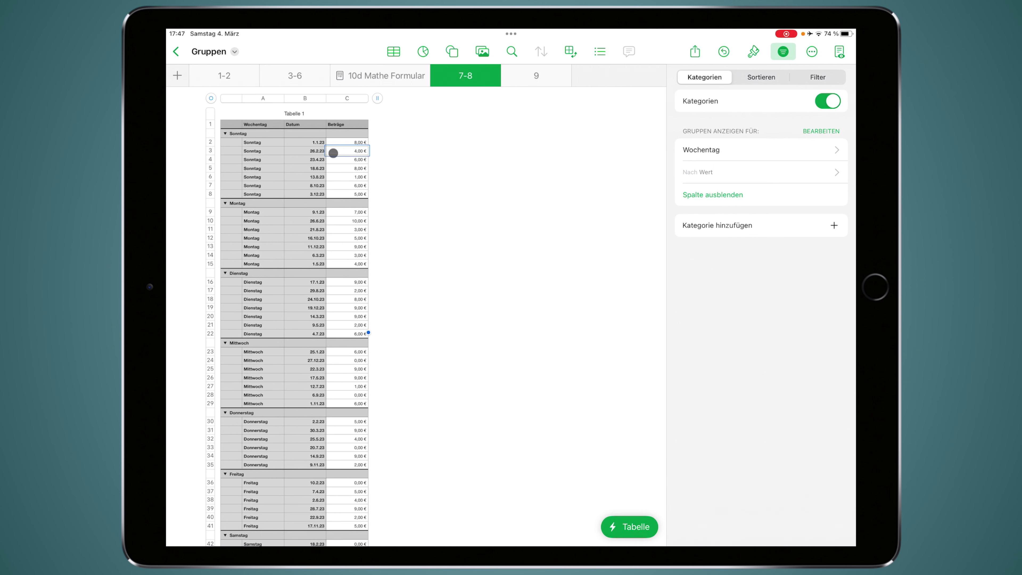
scroll(245, 133, up, 5)
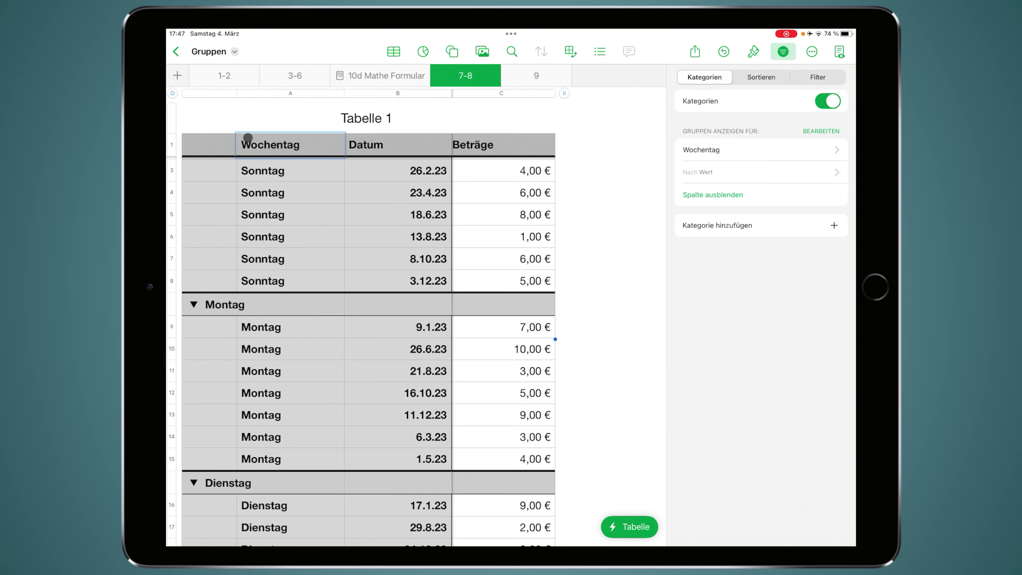
scroll(258, 136, up, 3)
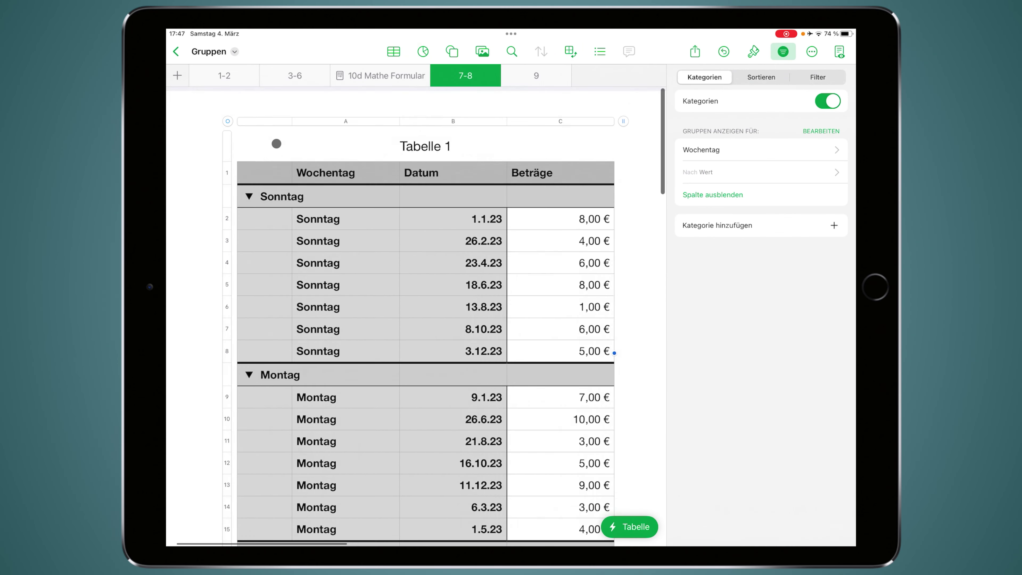
click(545, 193)
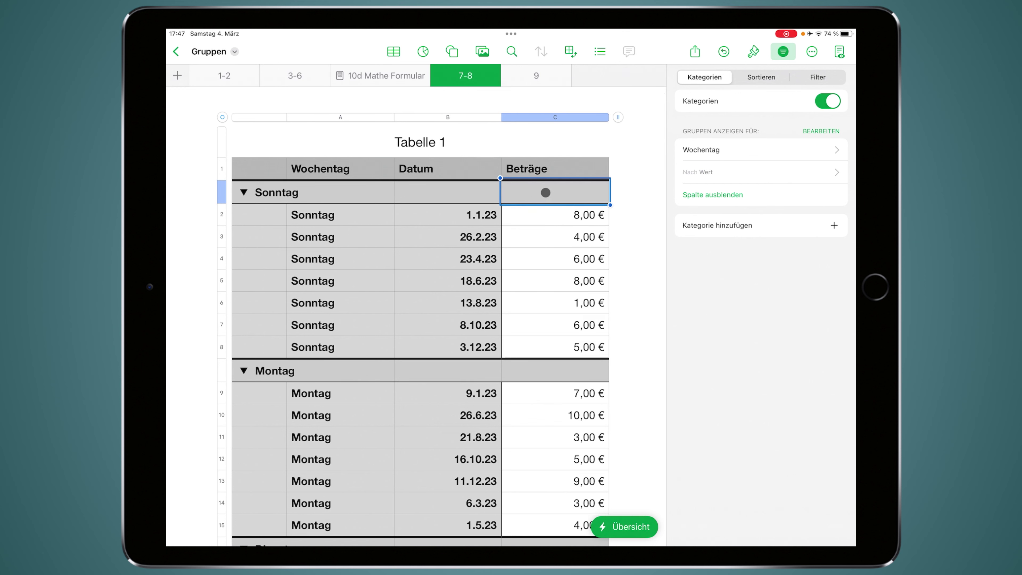
Step: Show a Summe of Beträge per Wochentag group: 38,00 € for Sonntag, 41,00 € for Montag
click(623, 526)
scroll(624, 362, down, 5)
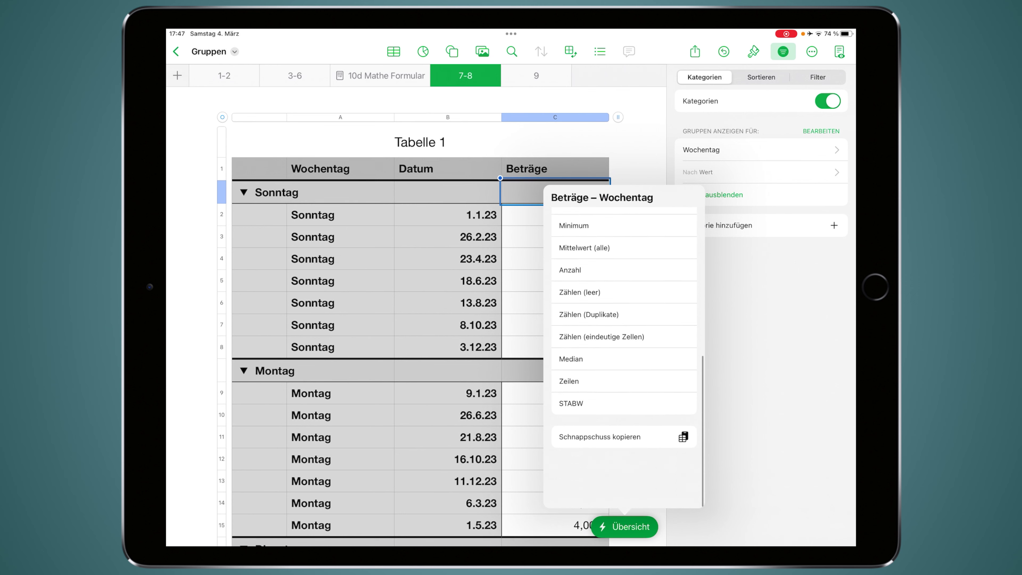
scroll(624, 354, up, 5)
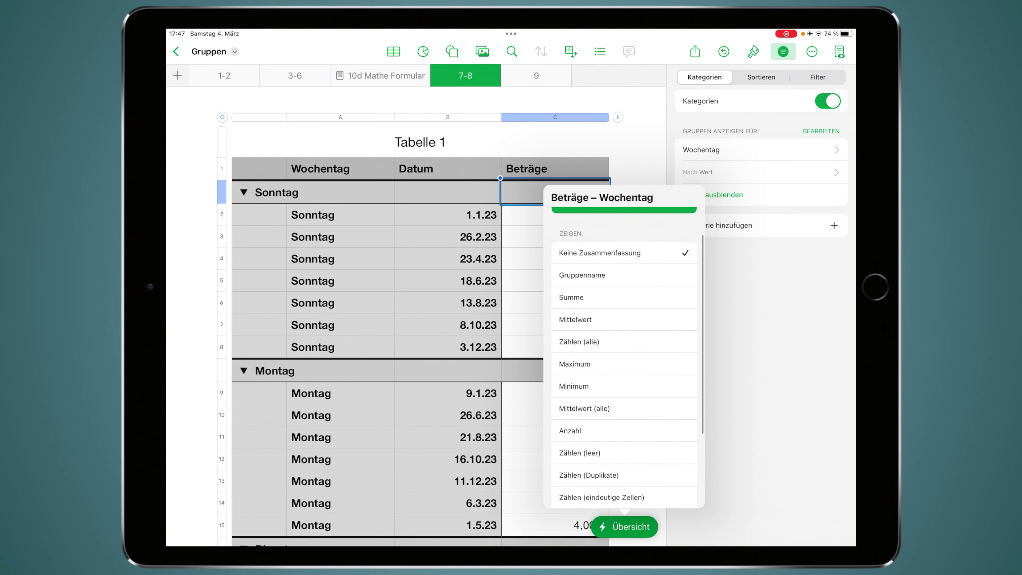
click(583, 299)
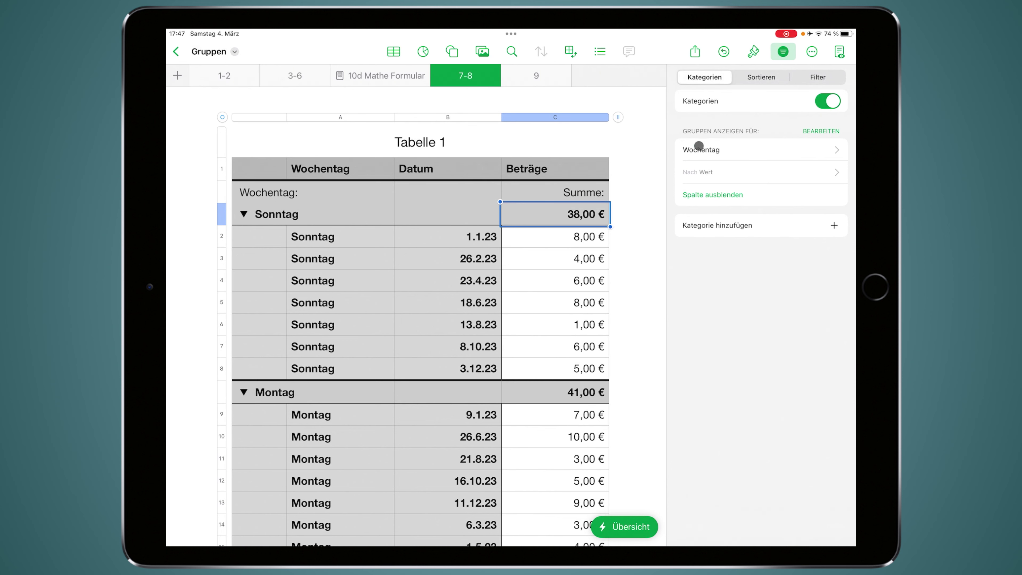
click(752, 151)
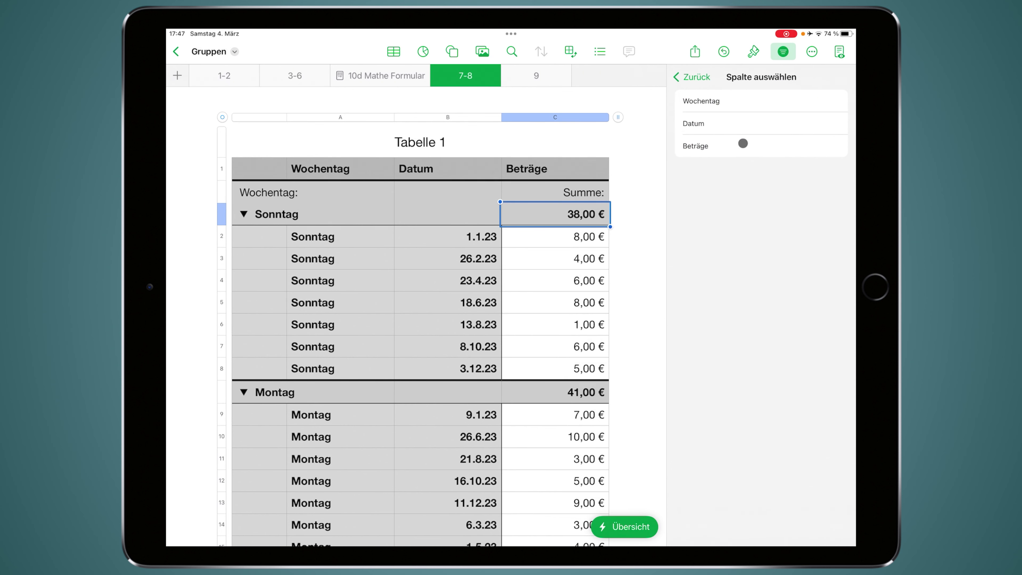
Step: Regroup the expenses by Datum month, then by Jahr-Quartal, and finally turn categories off
click(731, 125)
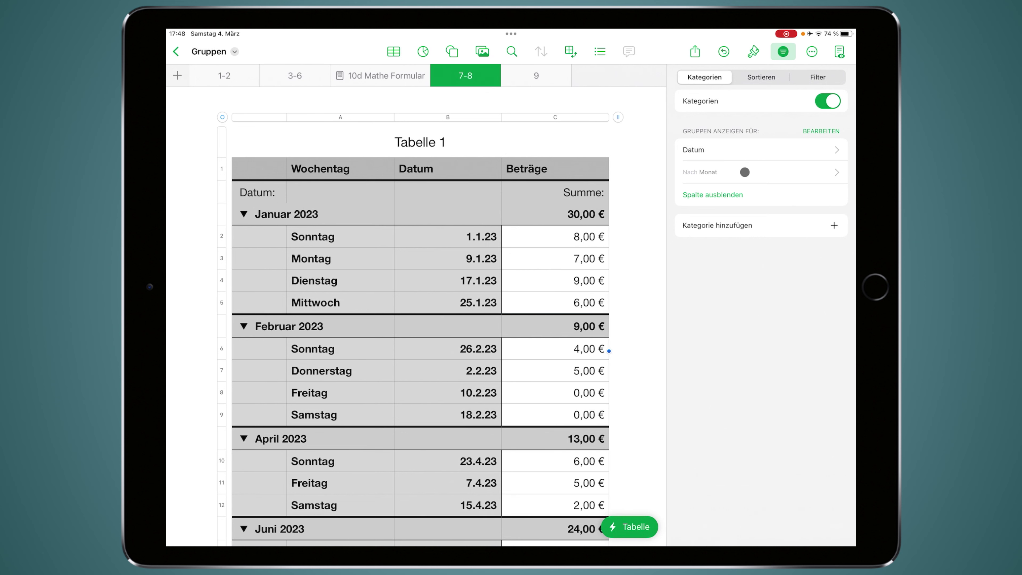
click(744, 172)
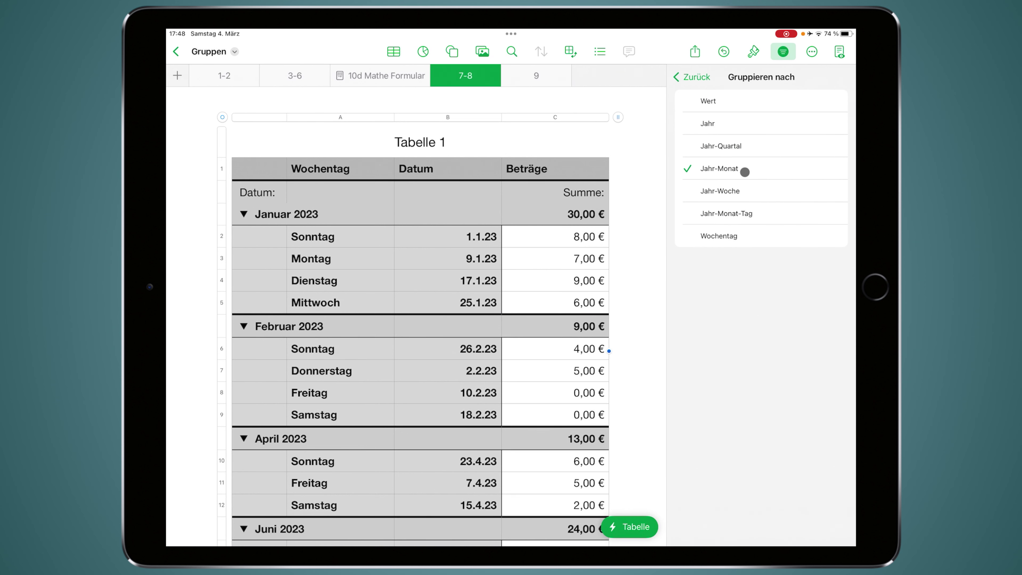
click(733, 151)
scroll(607, 223, down, 2)
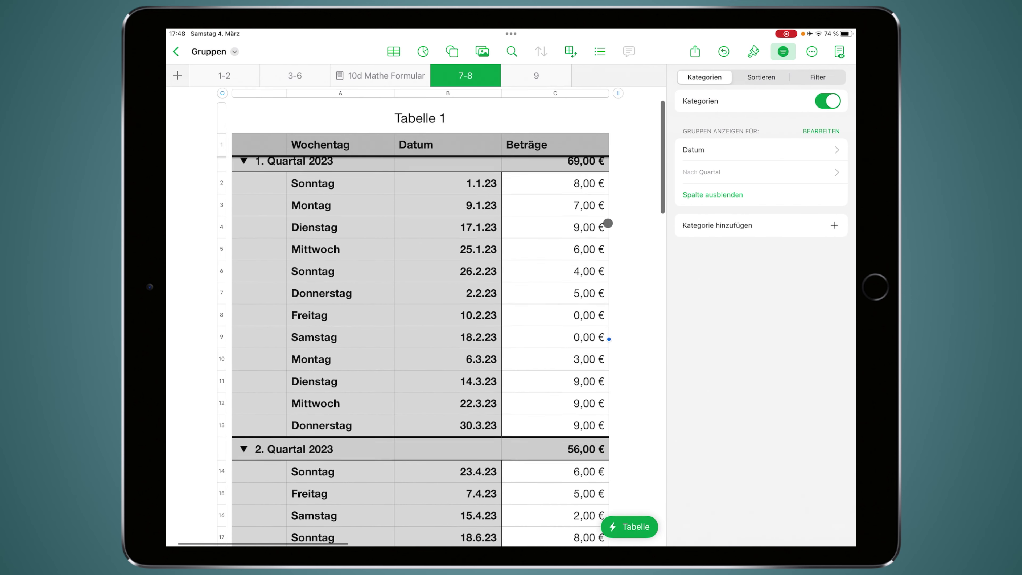
scroll(608, 223, up, 2)
click(577, 206)
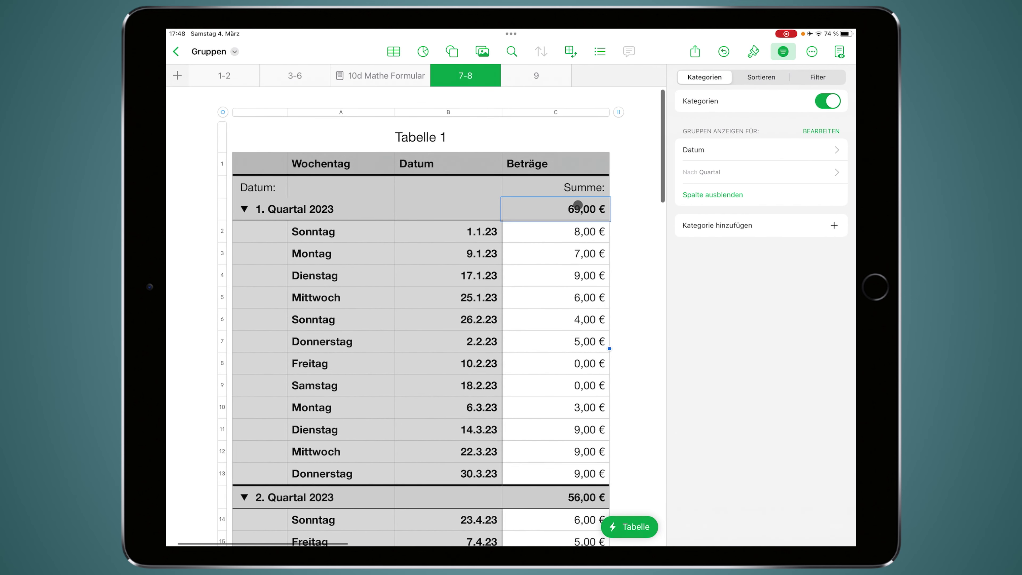
click(646, 172)
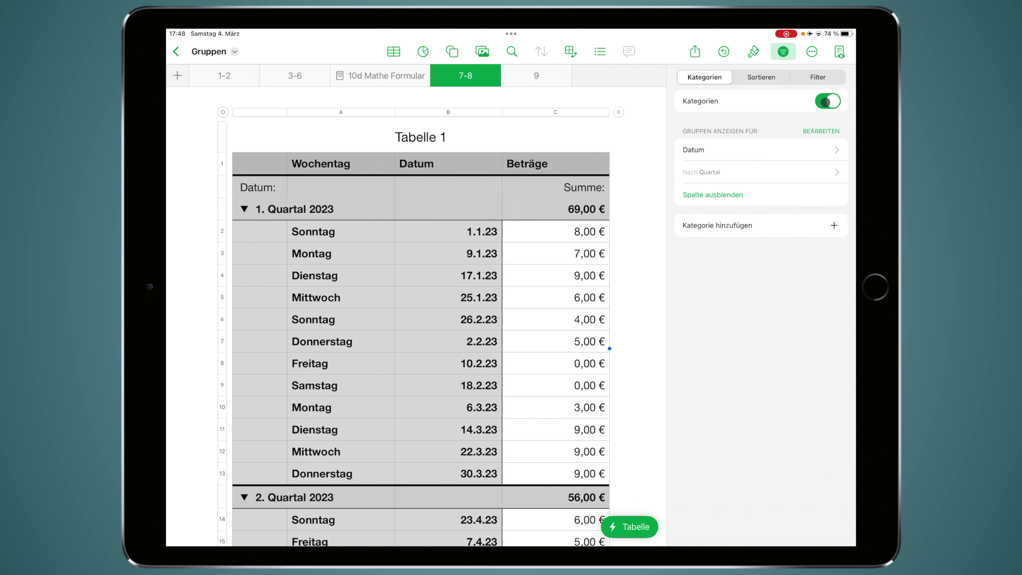
click(825, 102)
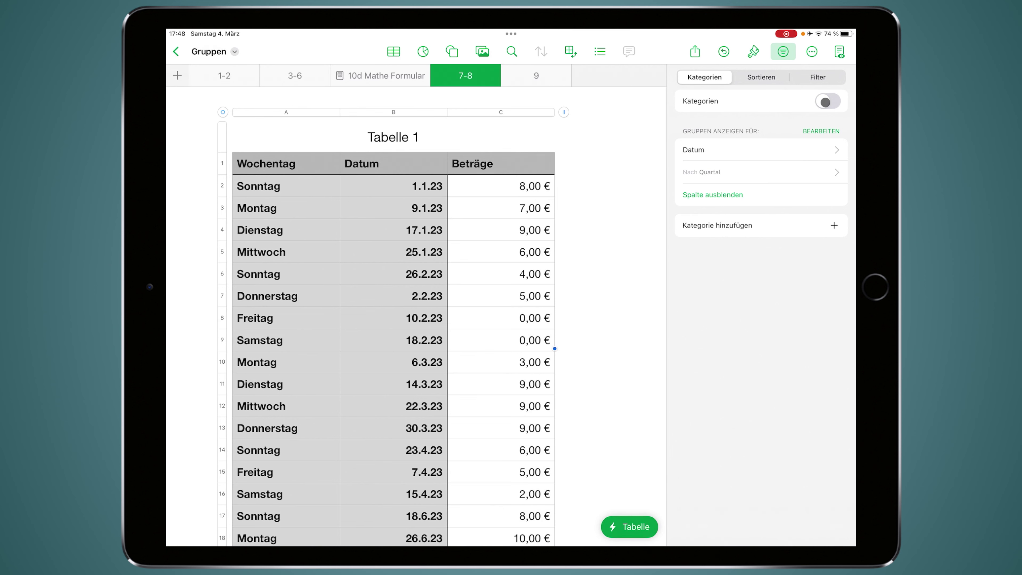
scroll(416, 316, down, 5)
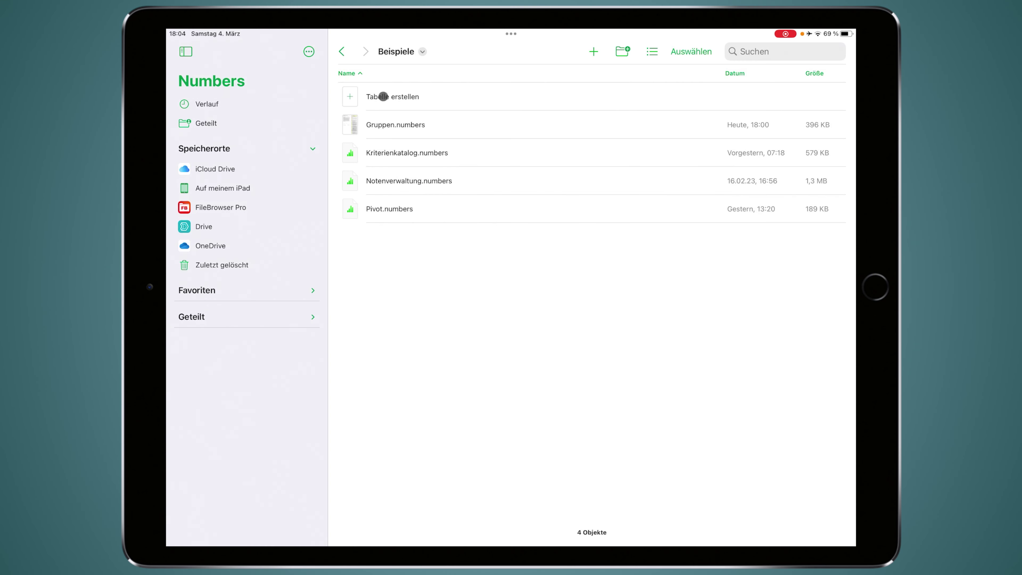
Step: Create a new spreadsheet from the Schulnoten template under Bildung
click(369, 96)
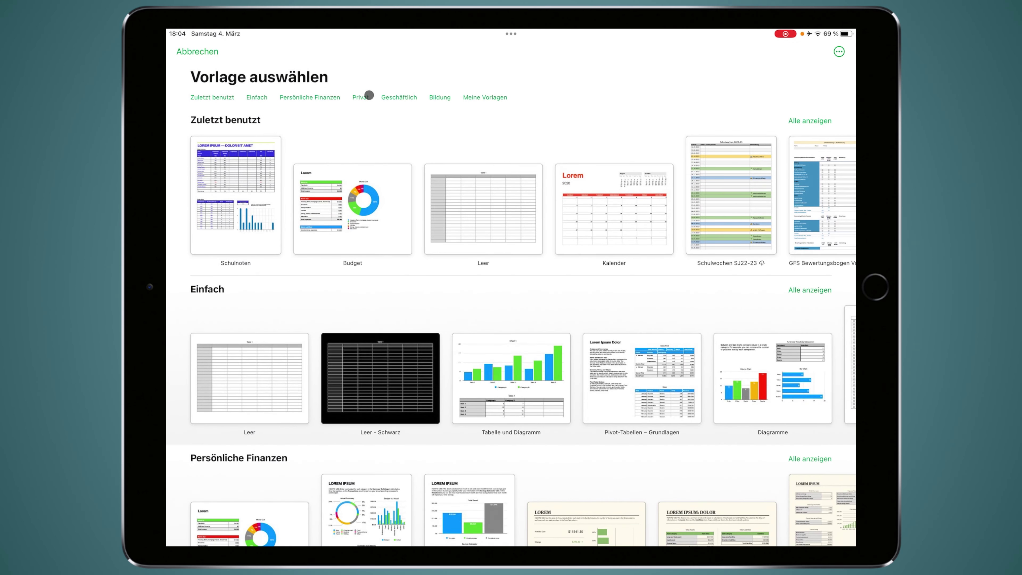
scroll(369, 96, down, 5)
scroll(368, 96, down, 5)
scroll(369, 96, down, 5)
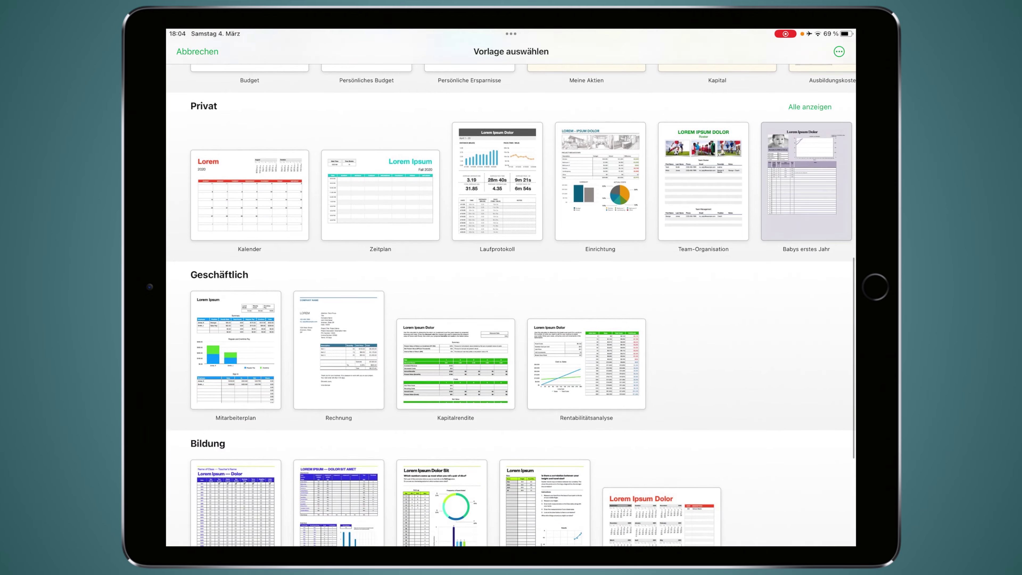
scroll(368, 95, down, 5)
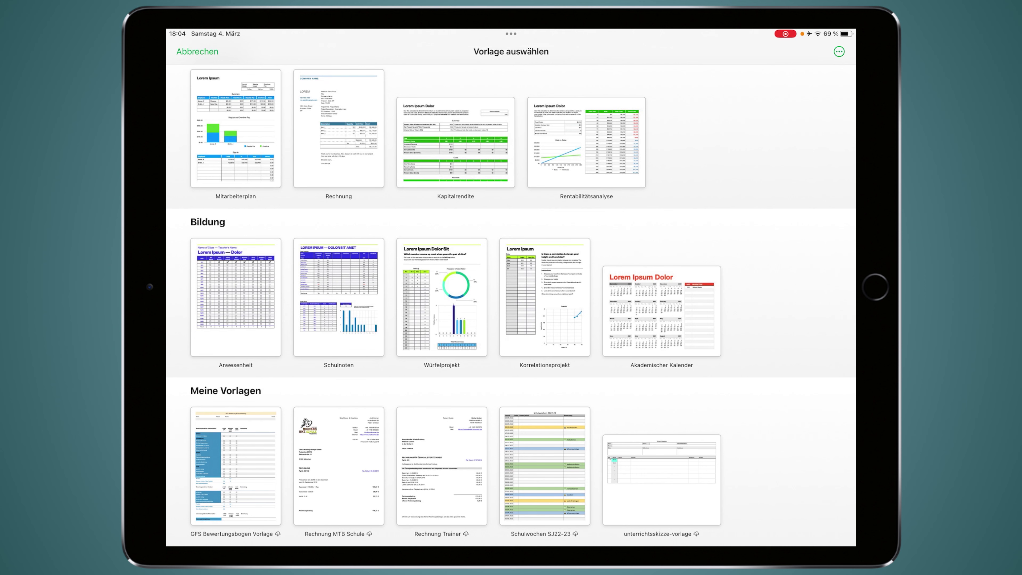
click(338, 296)
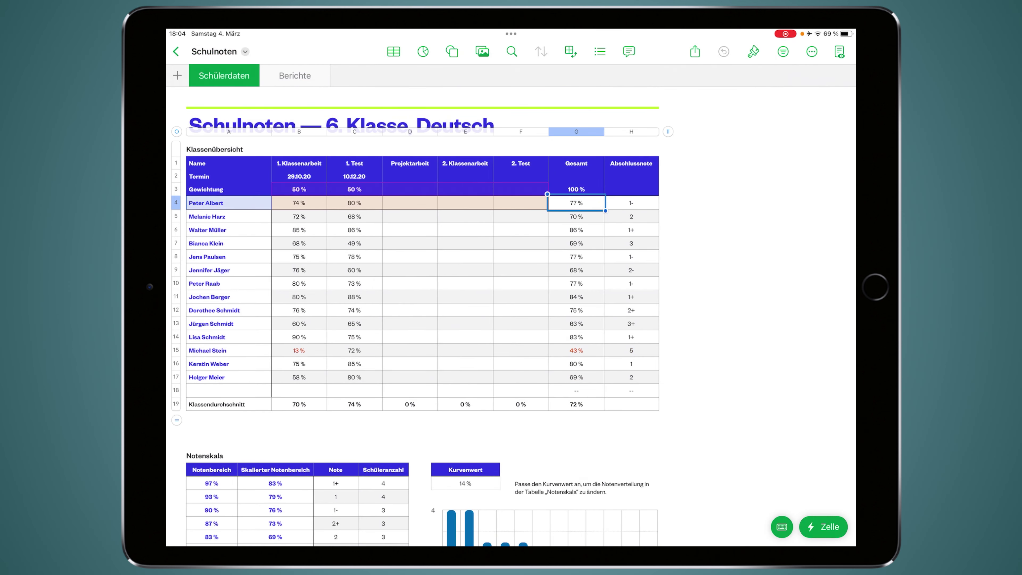
Step: Open G4's Gesamt formula and highlight its SUMMENPRODUKT(B4:F4; $B$3:$F$3) part
double_click(576, 203)
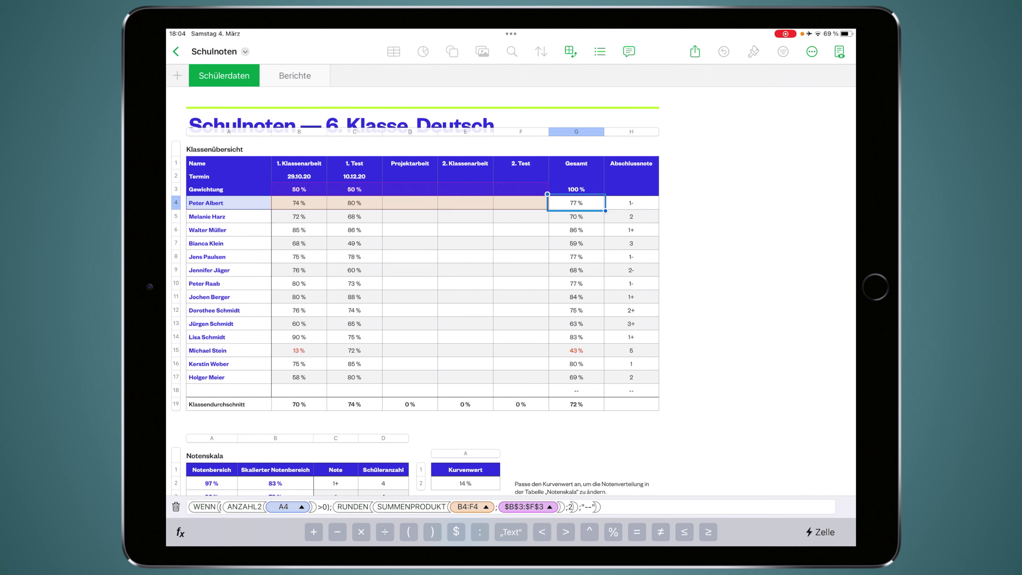
click(407, 506)
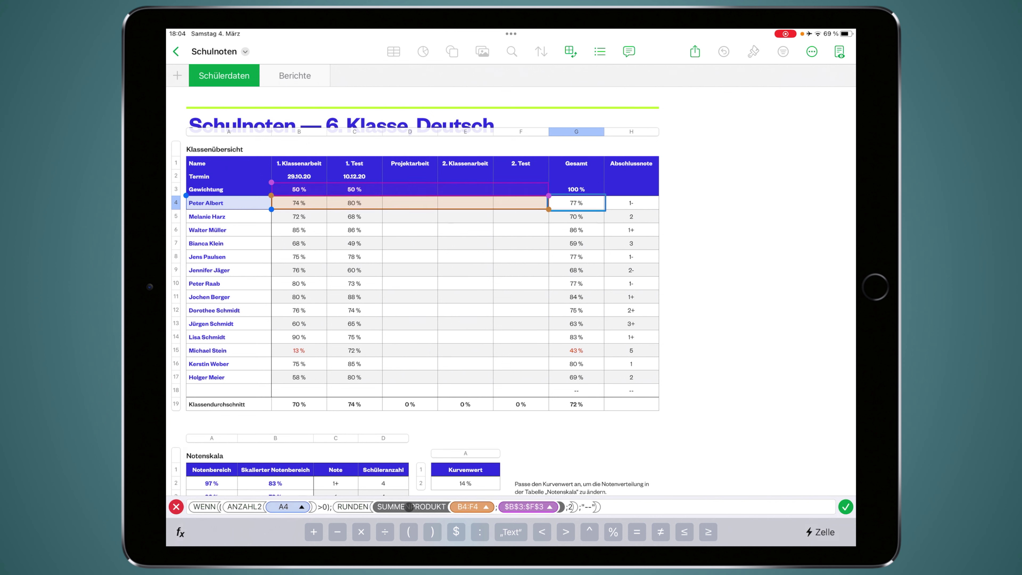